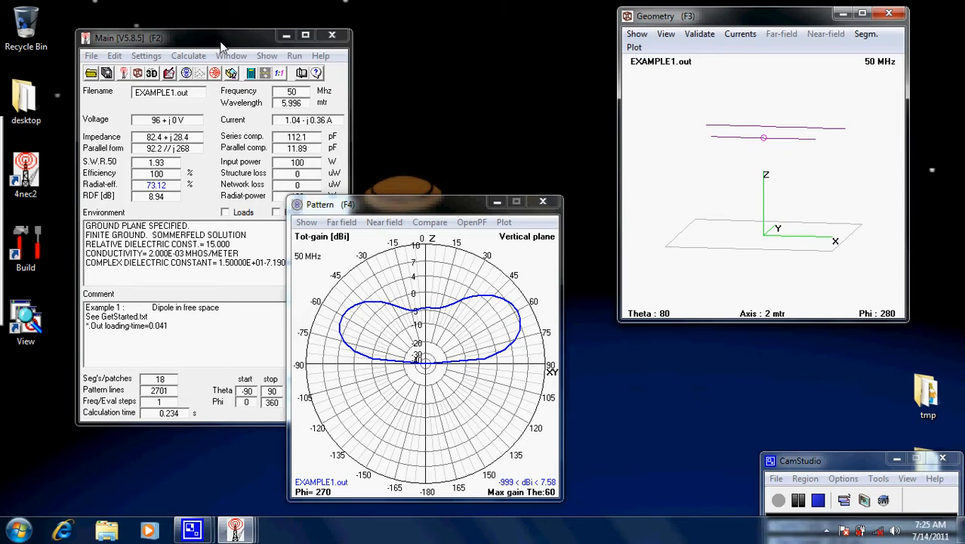
Rotate the 3D antenna geometry and compare the horizontal-plane and vertical-plane total-gain patterns
left_click_drag(812, 179, 778, 203)
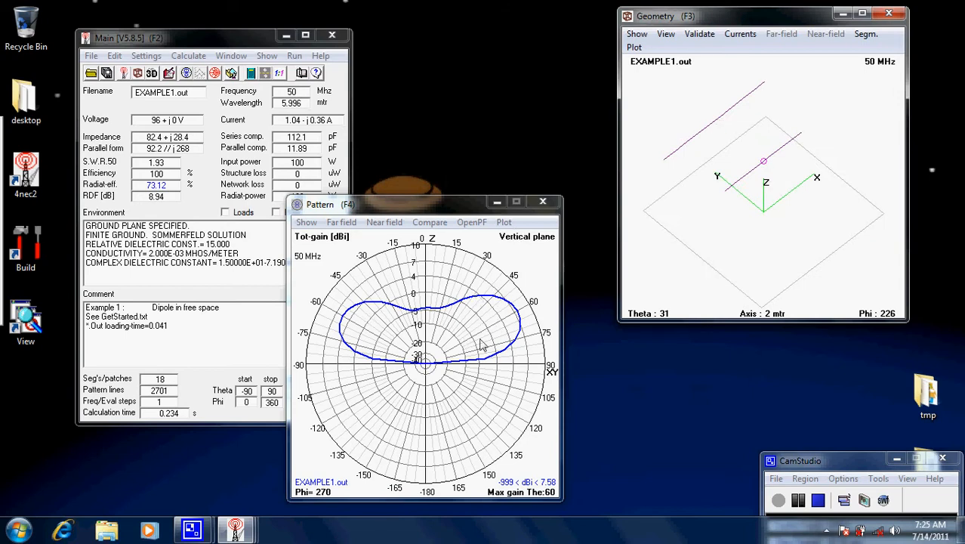
left_click(447, 365)
key("h")
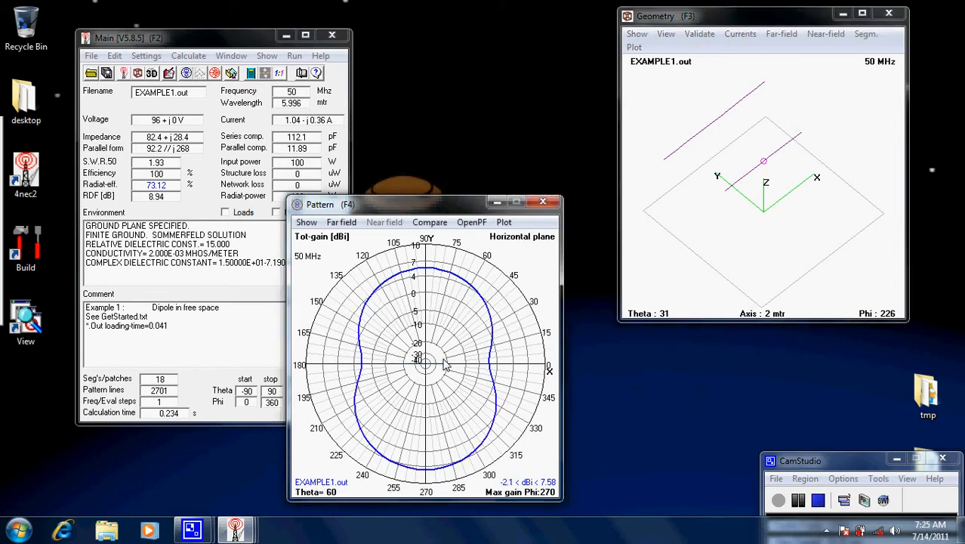
key("v")
key("h")
key("v")
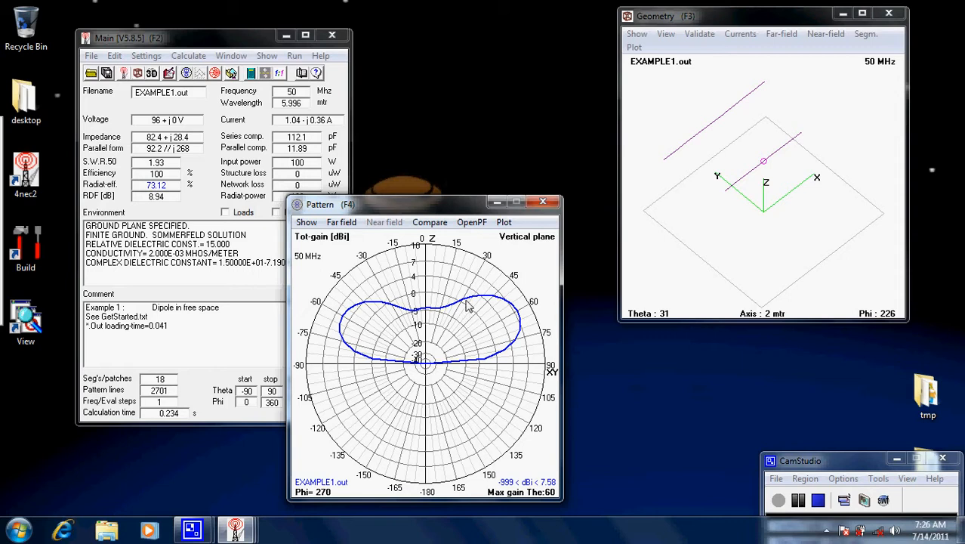
Open EXAMPLE1.NEC in the 4nec2 Edit window to show its wire geometry
left_click(197, 39)
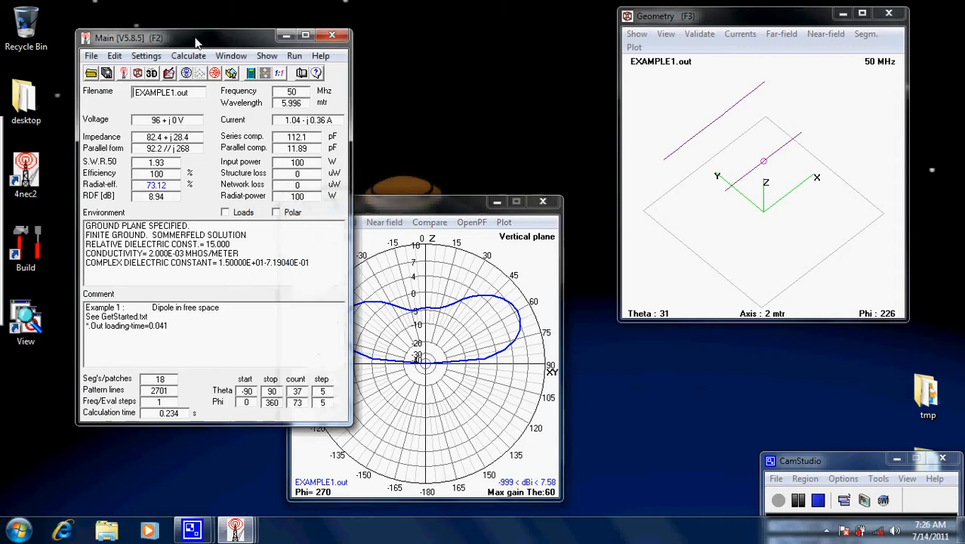
left_click(189, 56)
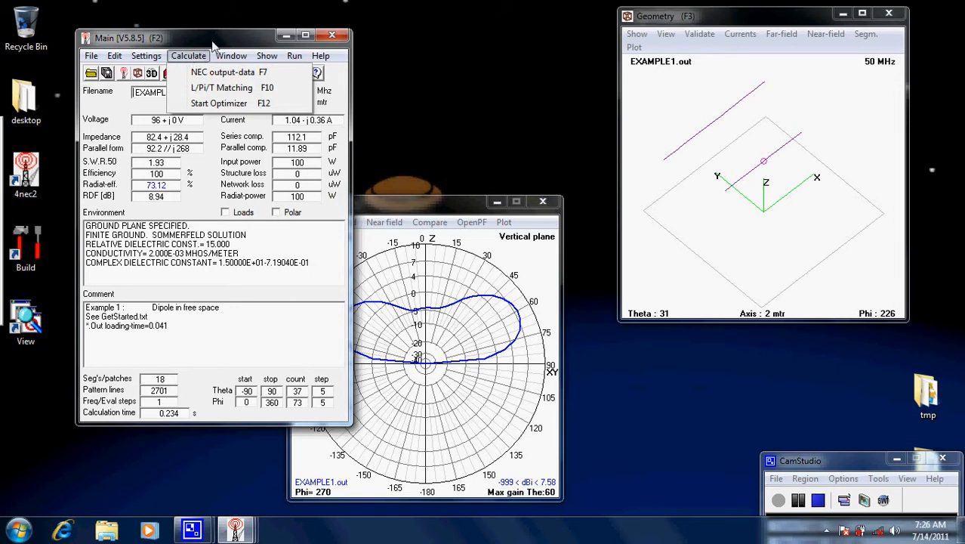
left_click(217, 46)
left_click(168, 73)
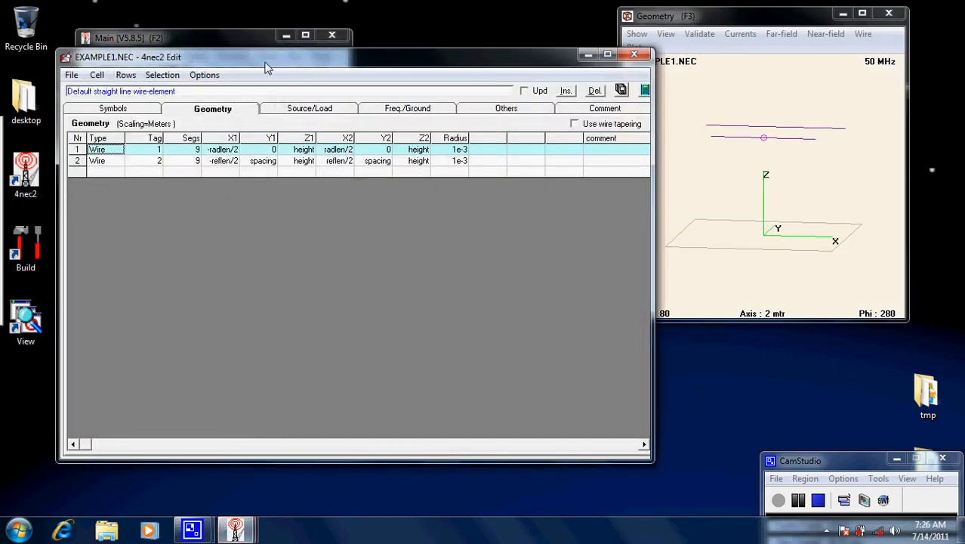
left_click_drag(265, 63, 285, 81)
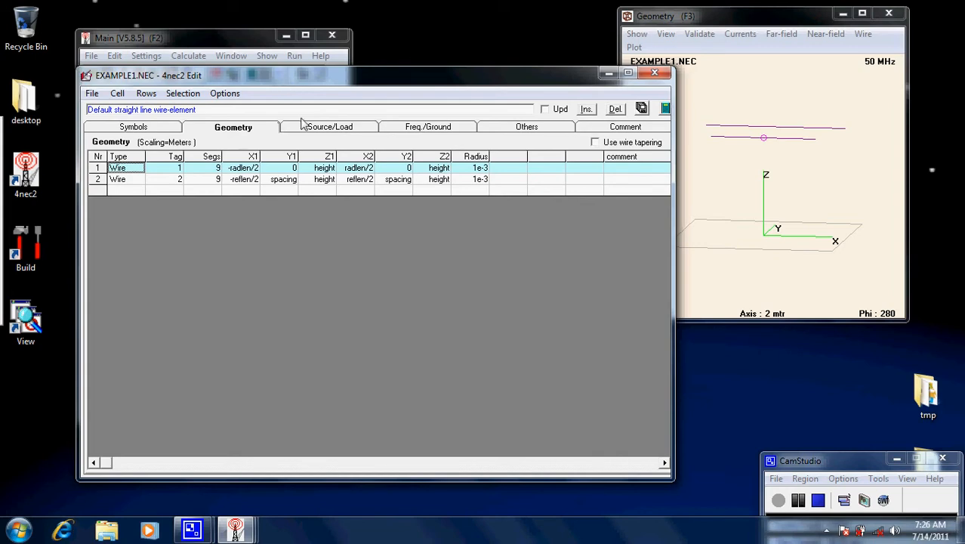
Set the Y1 coordinate of wire 2 to the fixed number 2
left_click(276, 183)
key("BackSpace")
key("BackSpace")
key("BackSpace")
key("BackSpace")
key("BackSpace")
key("BackSpace")
key("BackSpace")
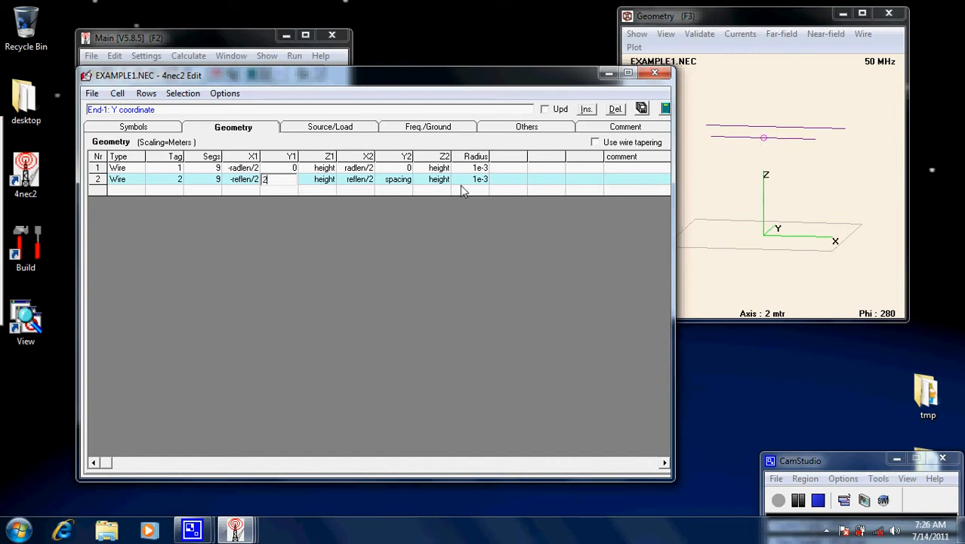
type("2")
key("Return")
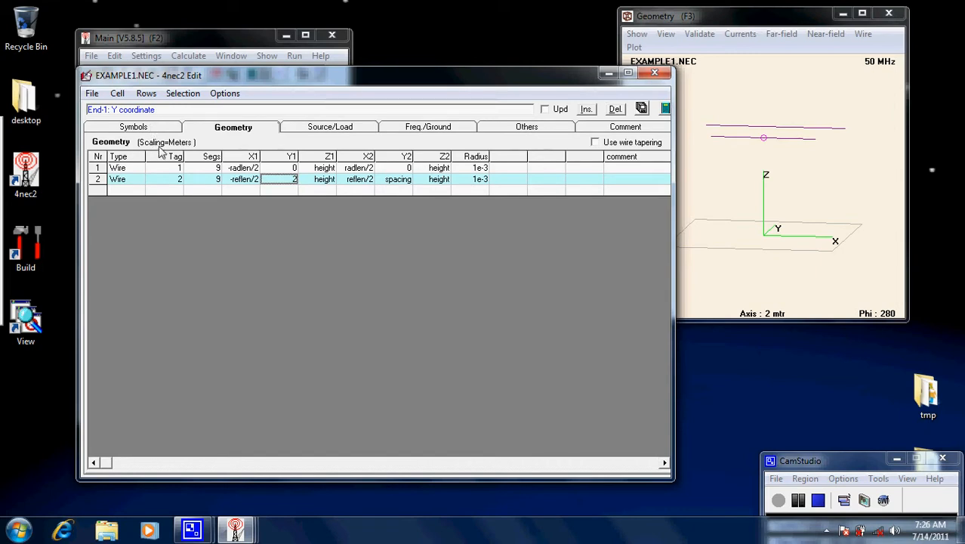
Set wire 2's Y1 coordinate back to the symbol spacing
left_click(297, 186)
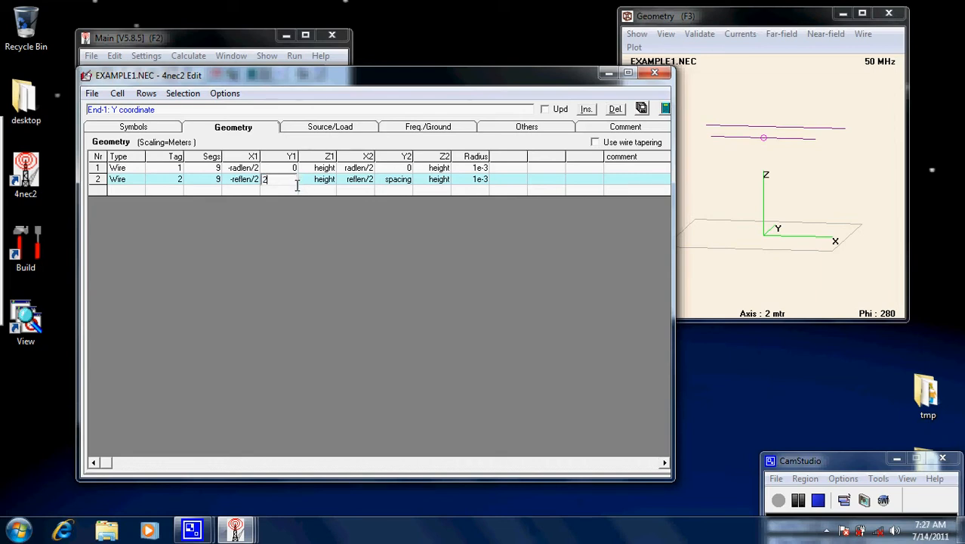
key("BackSpace")
type("spacing")
key("Return")
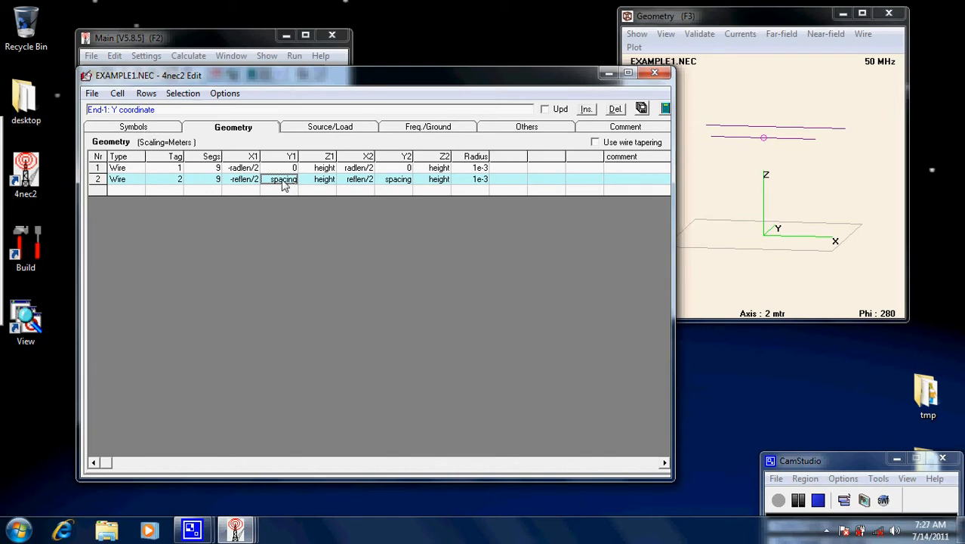
Add a new symbol definition height1=5 below the existing symbols
left_click(145, 130)
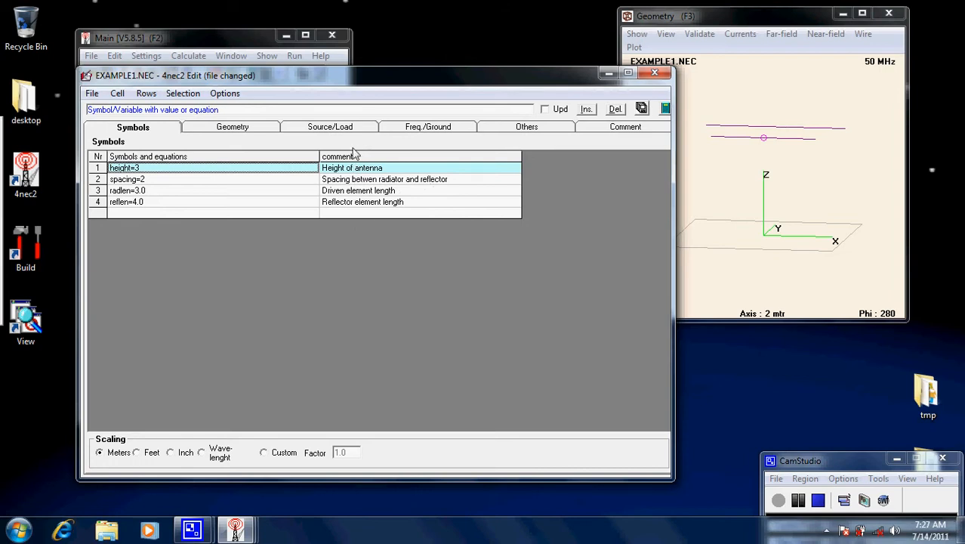
left_click(124, 213)
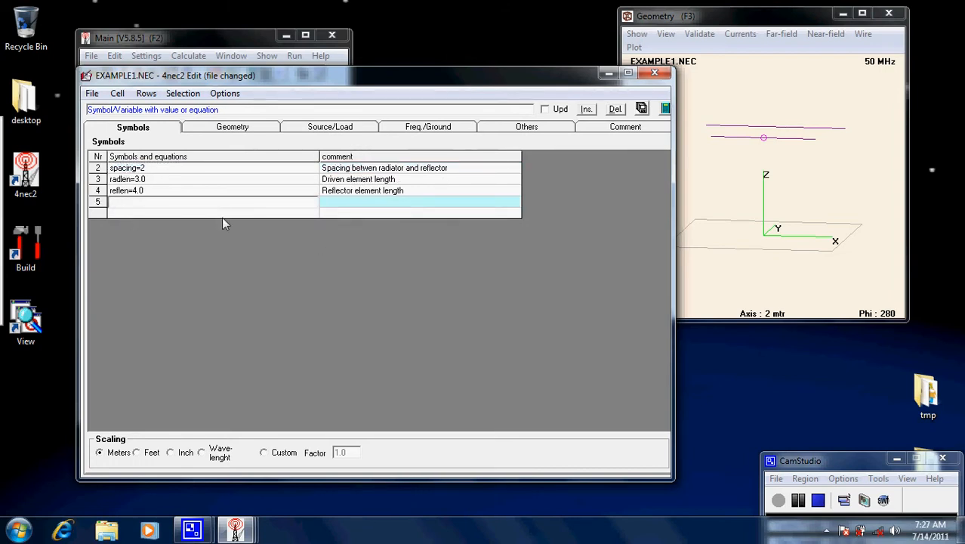
type("sym")
key("BackSpace")
key("BackSpace")
key("BackSpace")
type("height1=5")
key("Return")
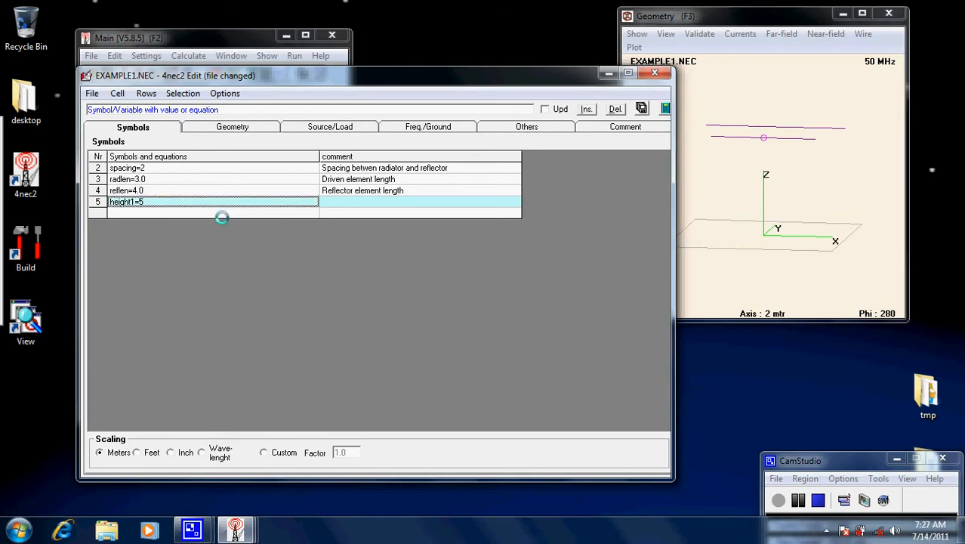
Enter the comment "test" for the height1 symbol
left_click(333, 203)
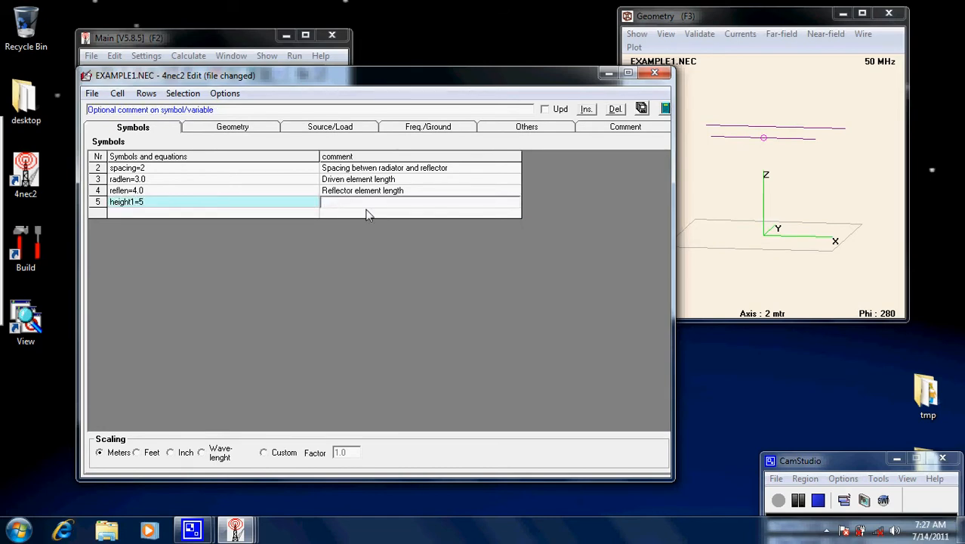
type("test")
key("Return")
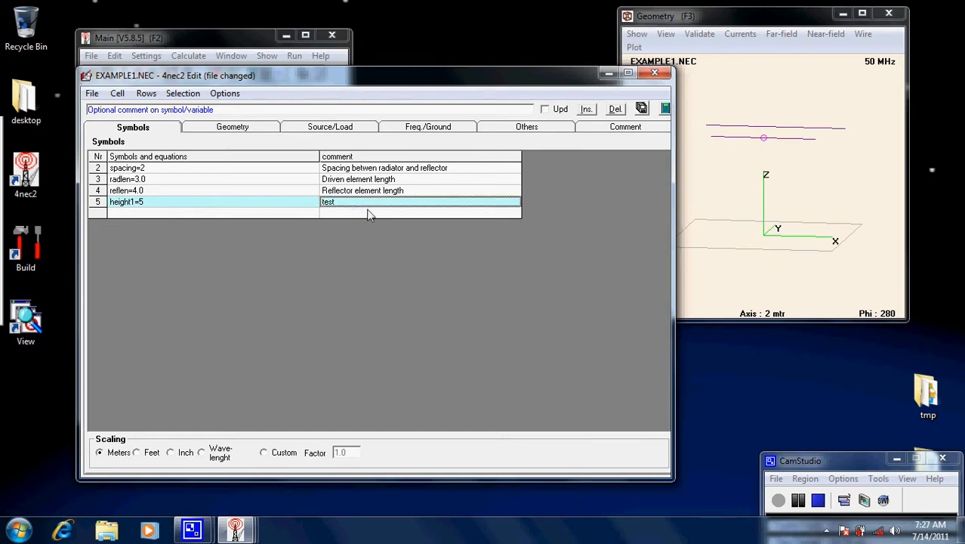
Delete the height1 symbol row and save EXAMPLE1.NEC
left_click(96, 204)
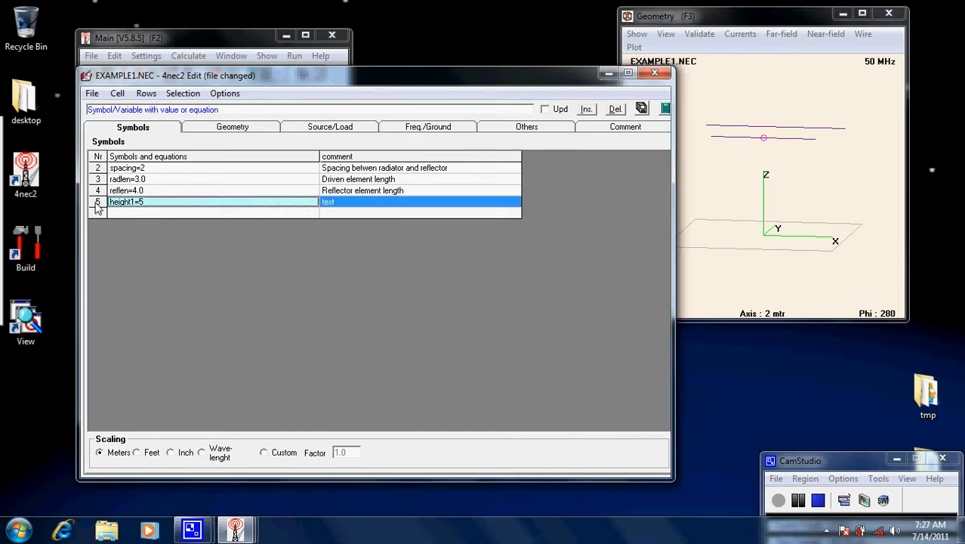
key("Delete")
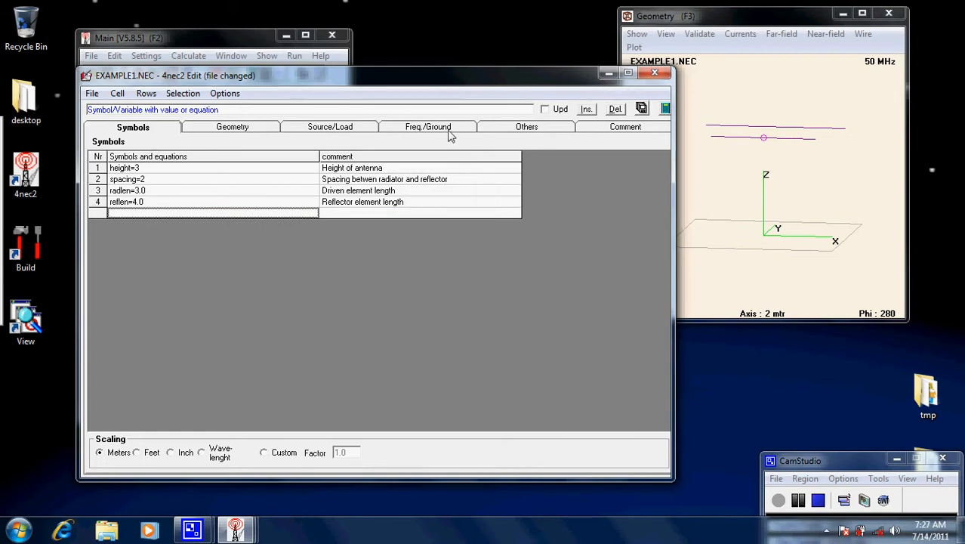
left_click(642, 109)
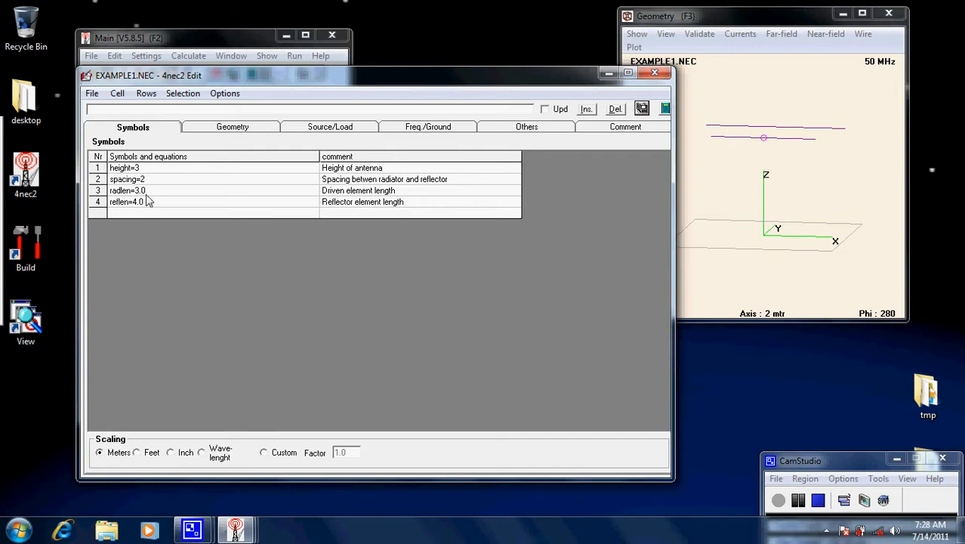
Examine the wire coordinates against the antenna drawing, viewing it from above and at an angle along the X and Y axes
left_click(227, 129)
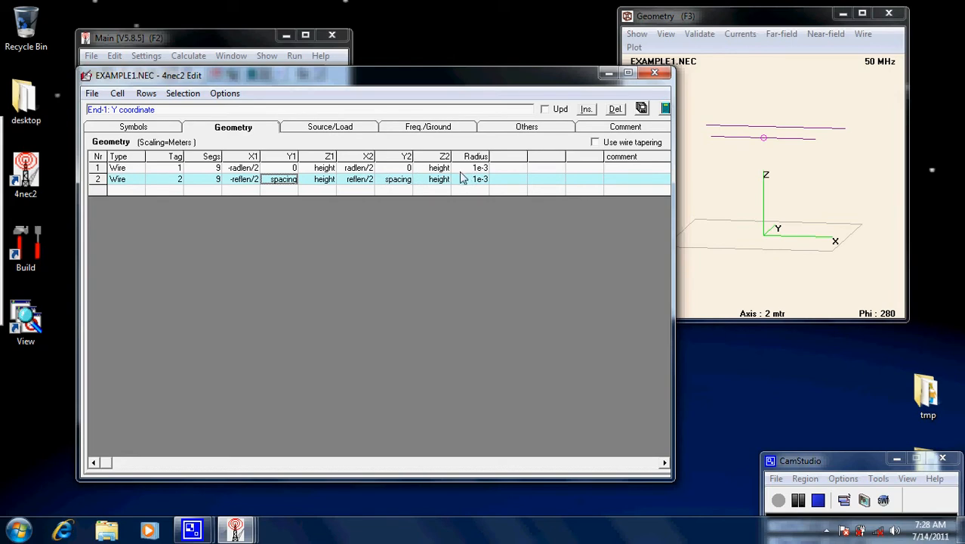
left_click(241, 170)
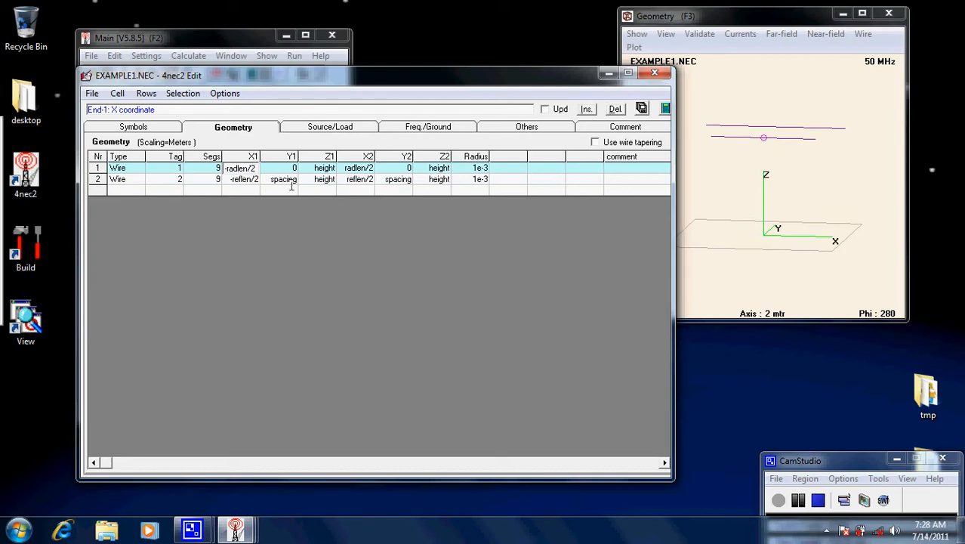
left_click_drag(776, 105, 778, 145)
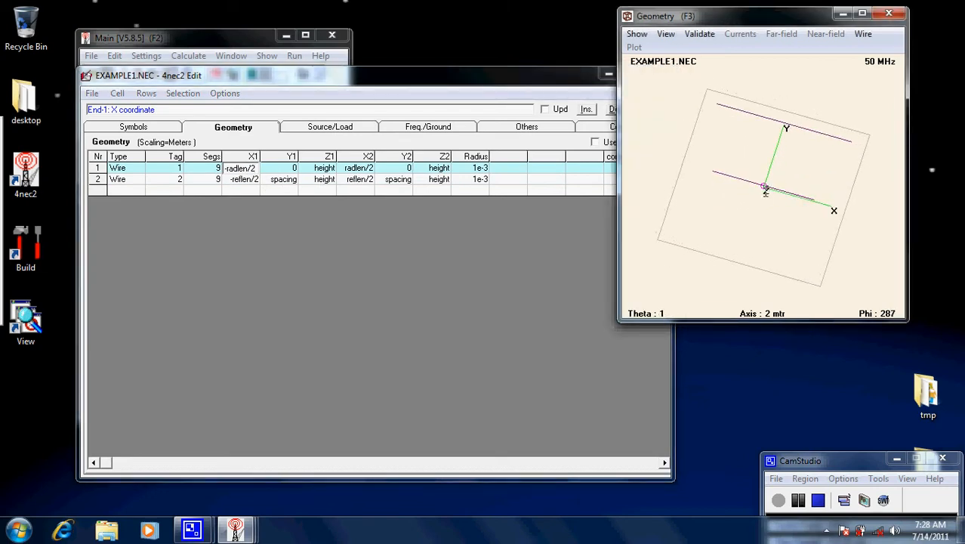
left_click_drag(726, 222, 788, 231)
mouse_move(708, 196)
left_mouse_down()
mouse_move(719, 207)
mouse_move(724, 191)
left_mouse_up()
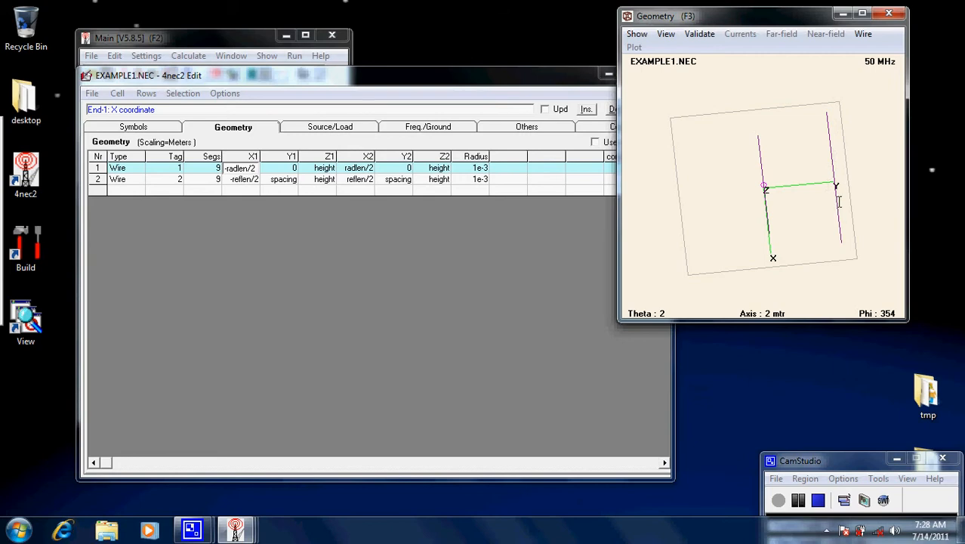
left_click_drag(825, 214, 812, 179)
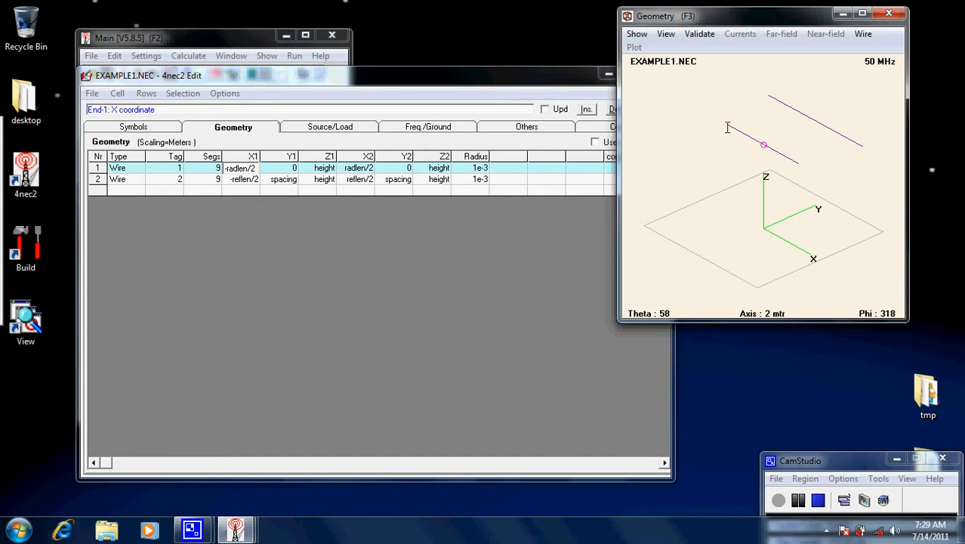
left_click(257, 167)
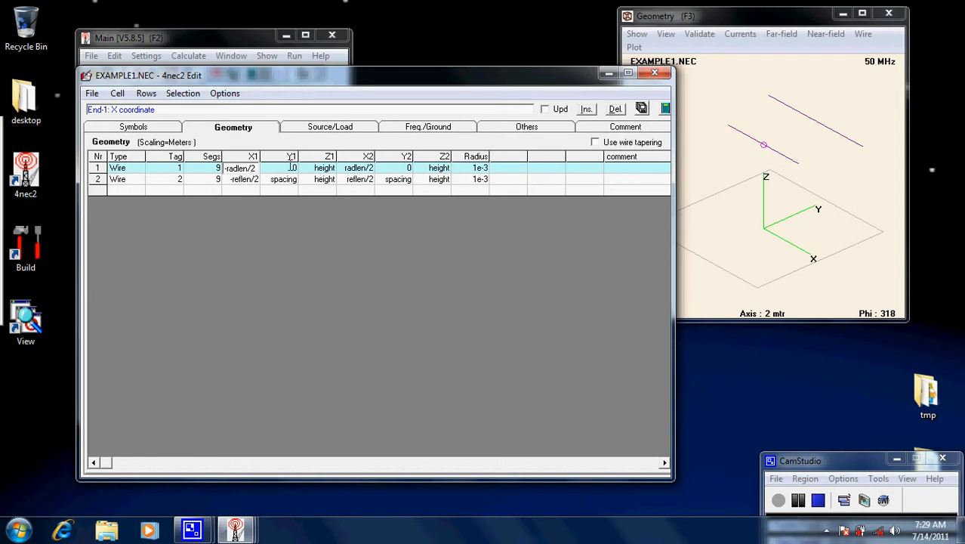
Compare the symbol definitions with the wire coordinates that use them, and review the frequency and ground settings
left_click(159, 125)
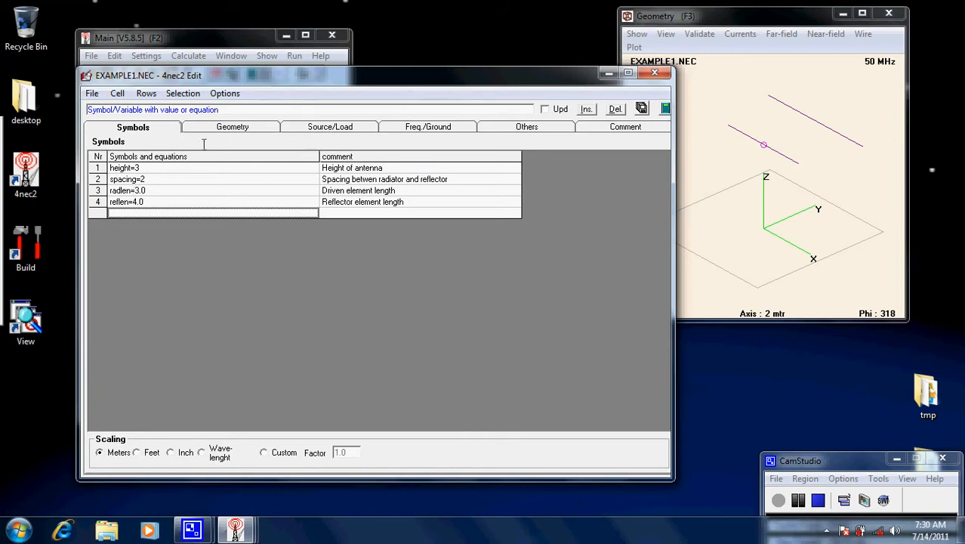
left_click(228, 128)
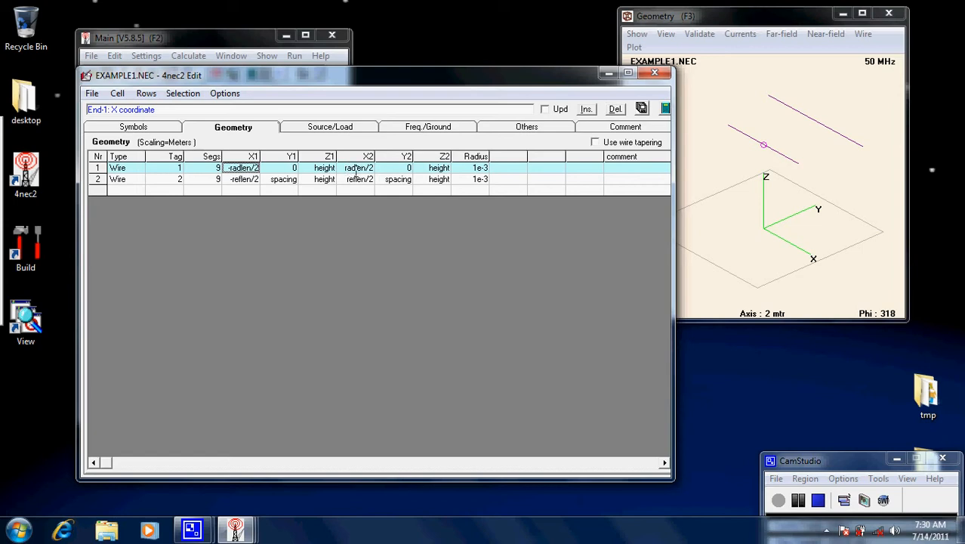
left_click(173, 130)
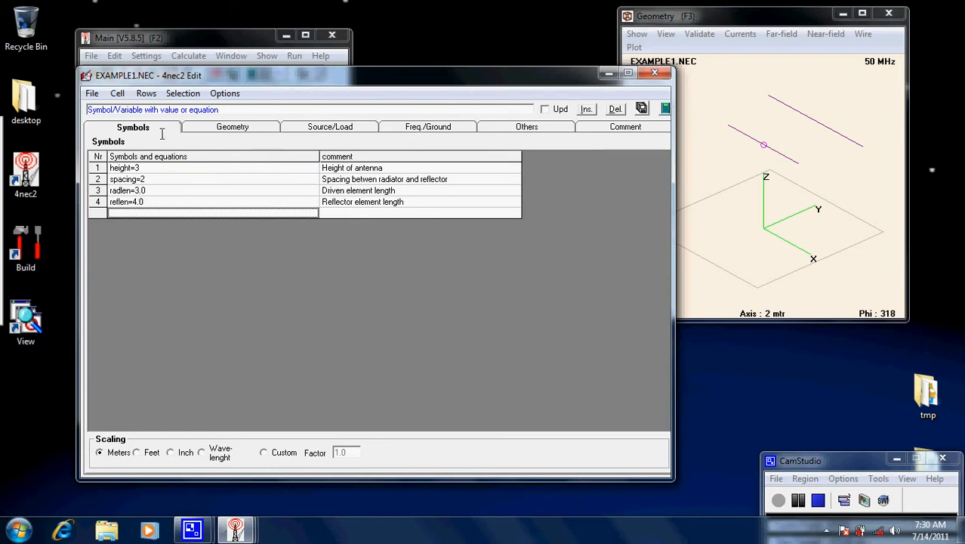
left_click(224, 127)
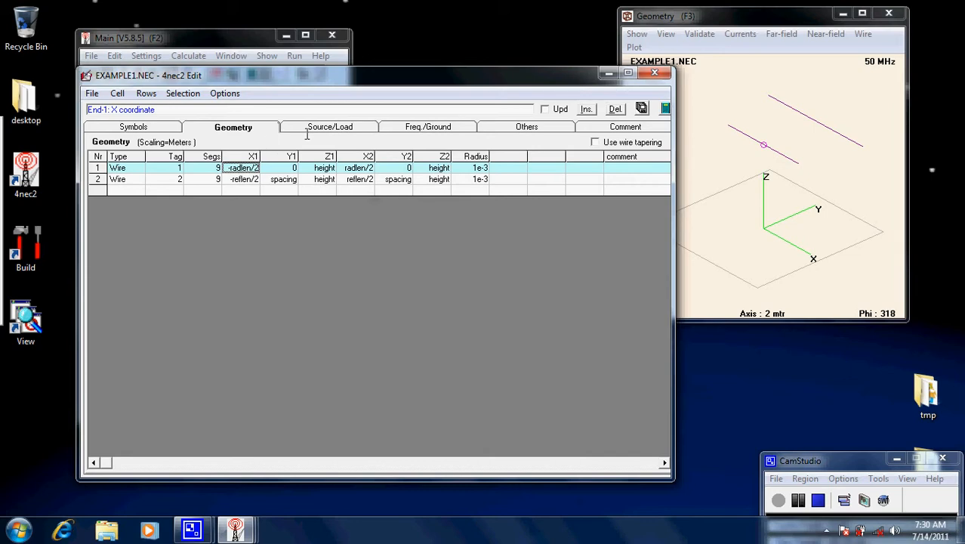
left_click(138, 127)
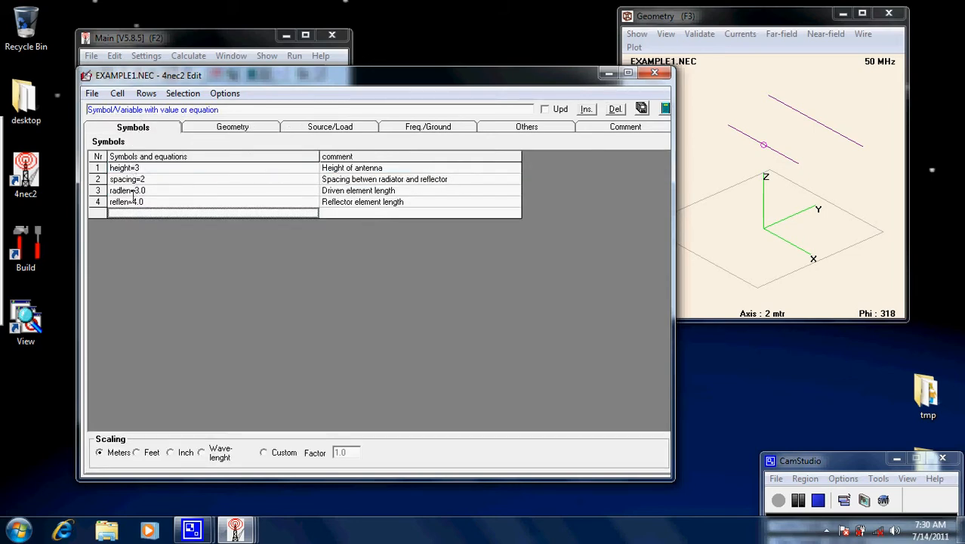
left_click(226, 127)
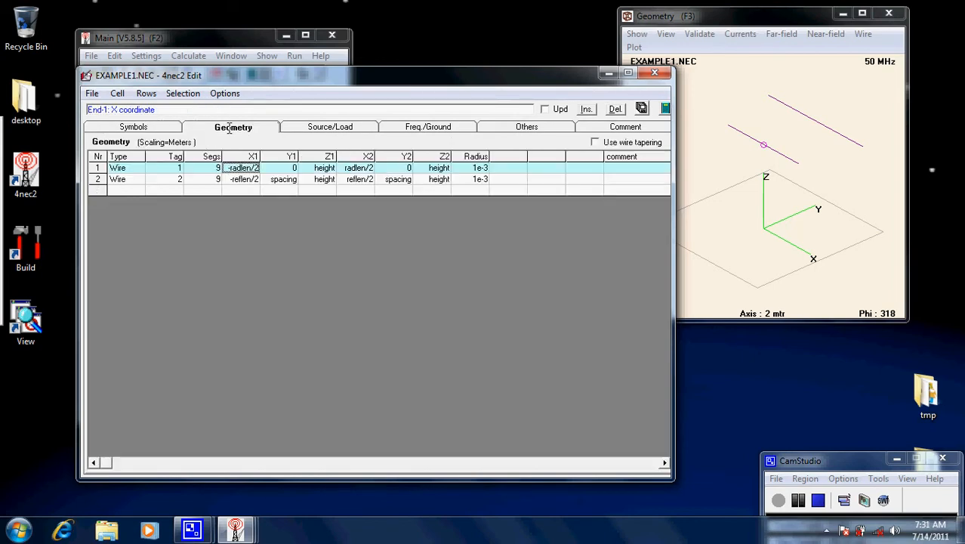
left_click(450, 128)
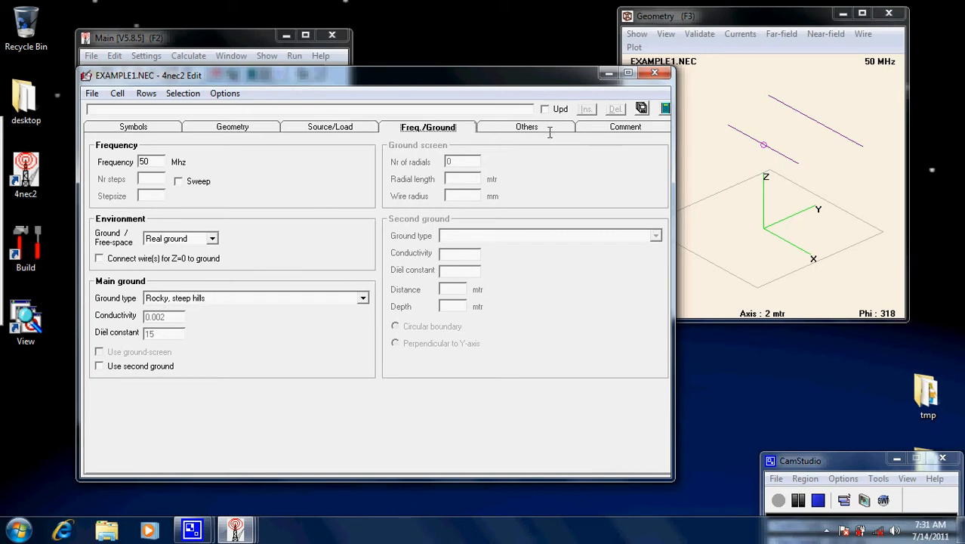
left_click(221, 128)
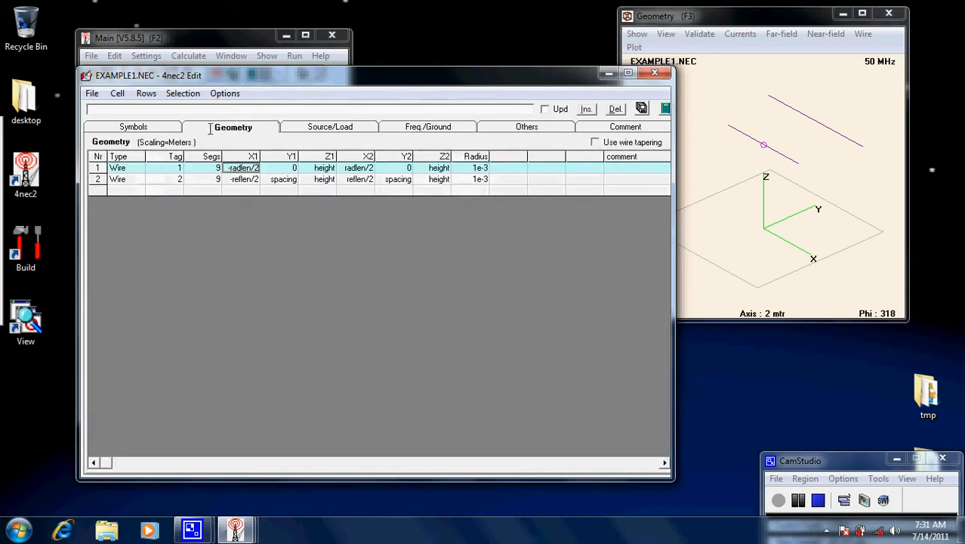
Return to the symbol definitions and save EXAMPLE1.NEC
left_click(144, 127)
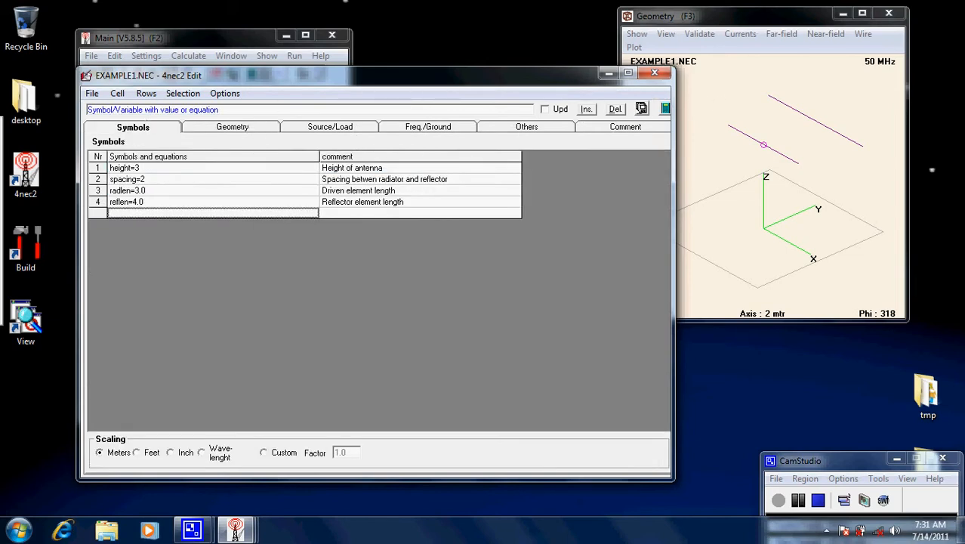
left_click(641, 109)
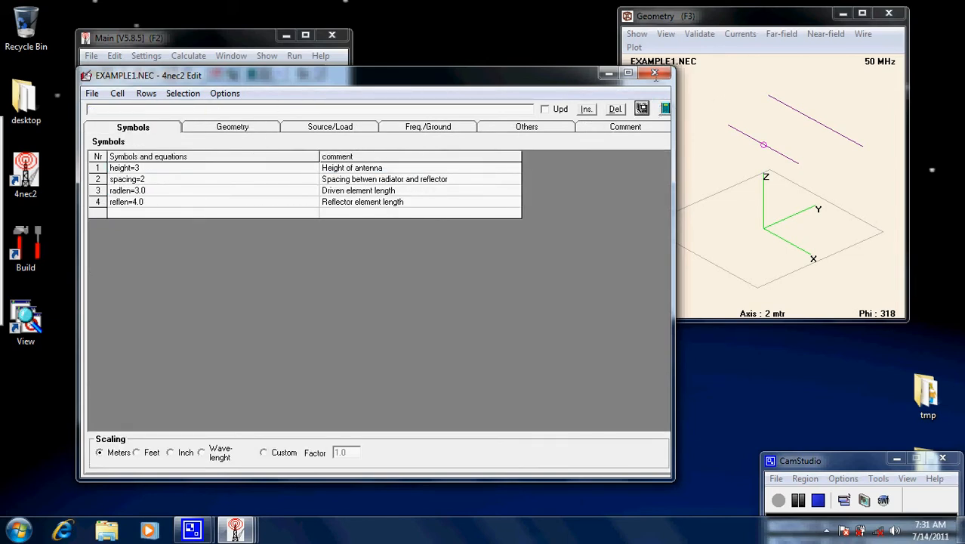
Close the model editor, open the optimizer for EXAMPLE1.NEC and review the functions it offers
left_click(655, 72)
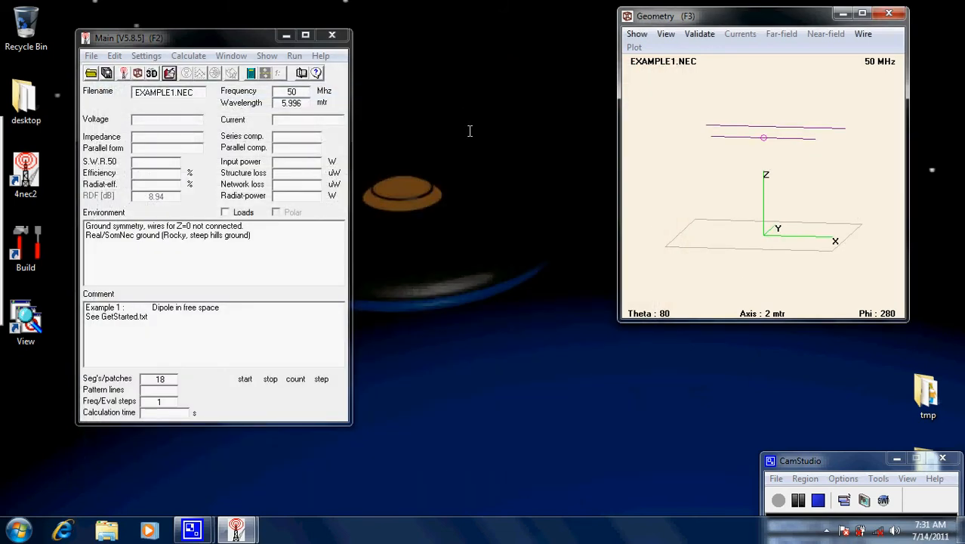
left_click(189, 56)
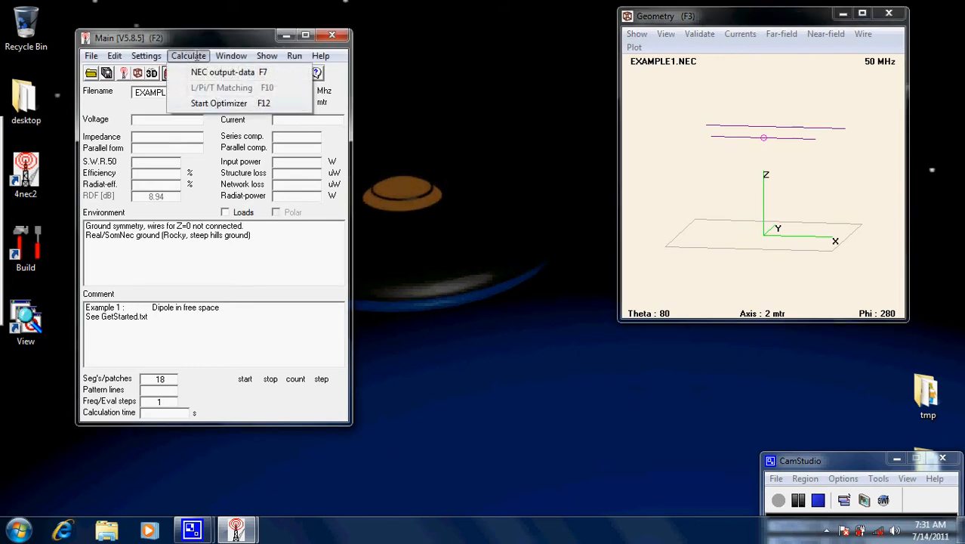
left_click(223, 103)
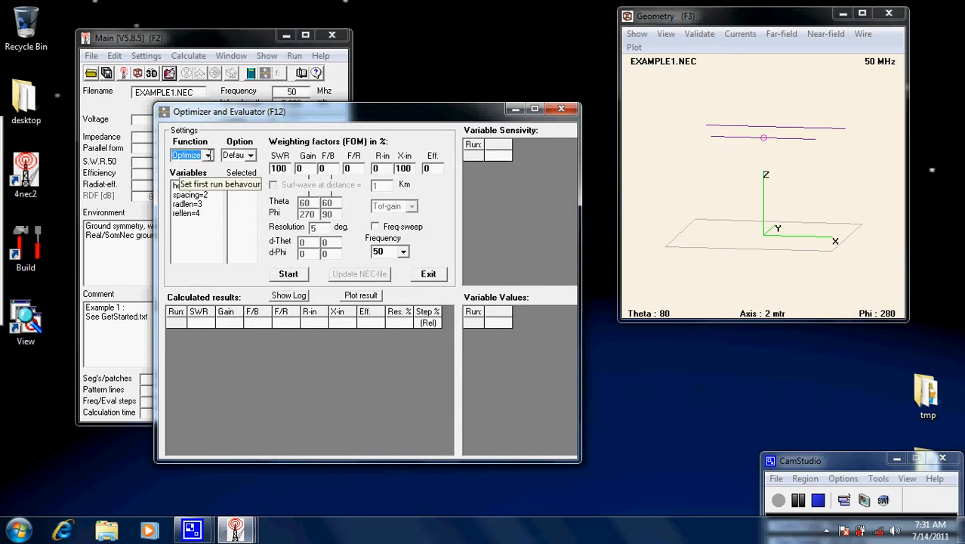
left_click(208, 155)
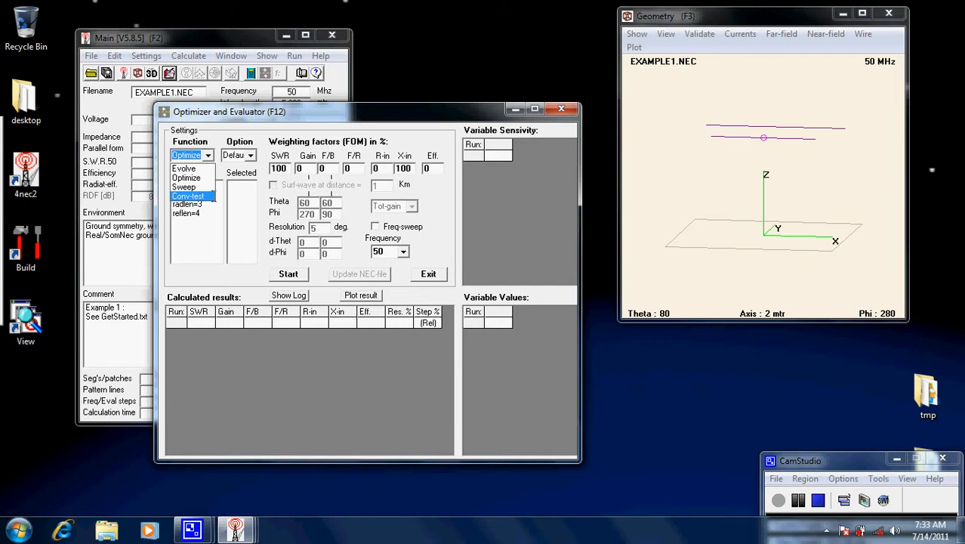
left_click(252, 202)
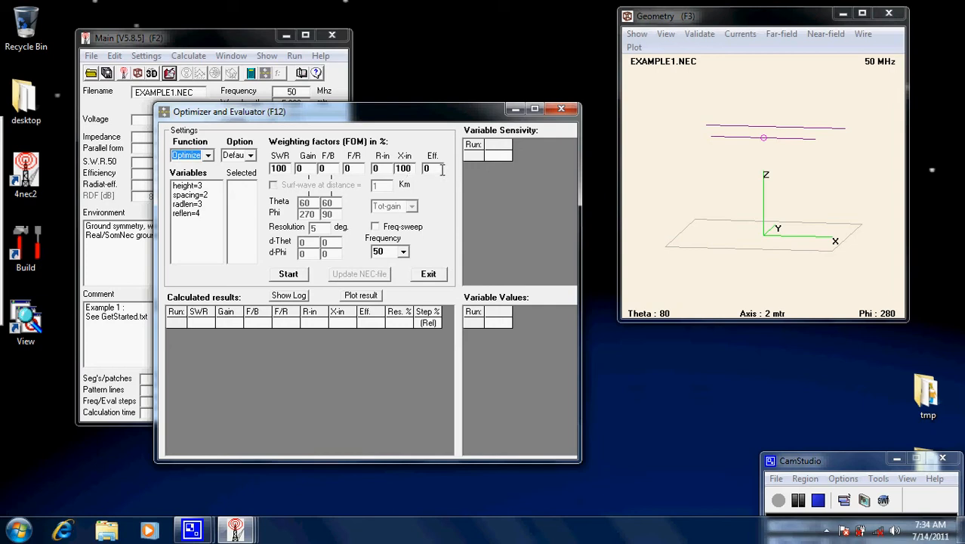
Set the X-in and SWR weighting factors to 0
double_click(408, 169)
type("0")
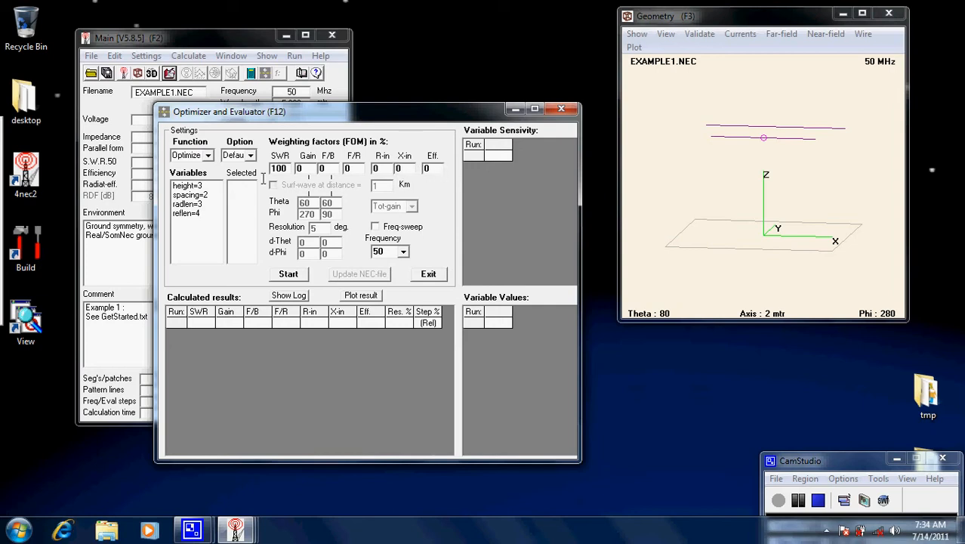
double_click(288, 169)
type("0")
Switch the optimizer function to Evolve and set the F/B weighting factor to 100
left_click(204, 155)
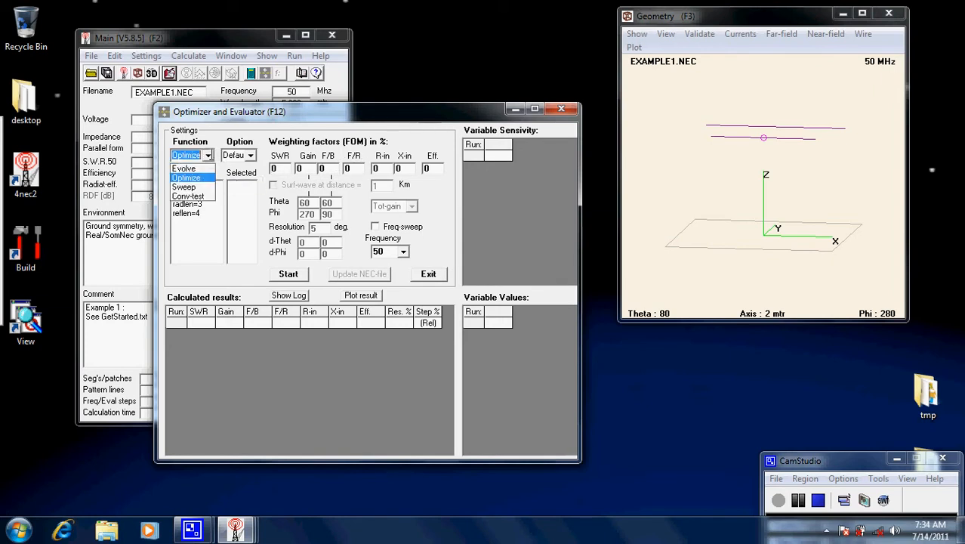
left_click(198, 168)
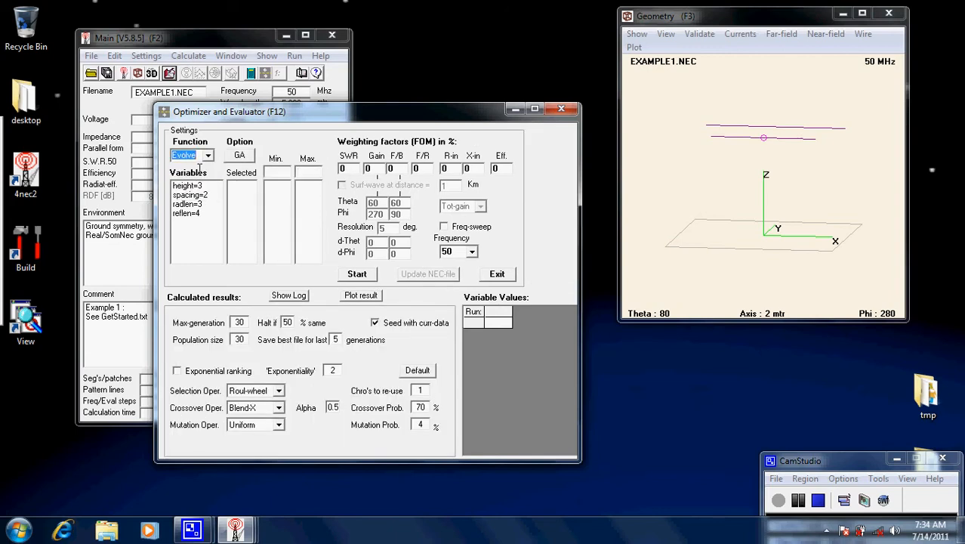
left_click(395, 168)
type("100")
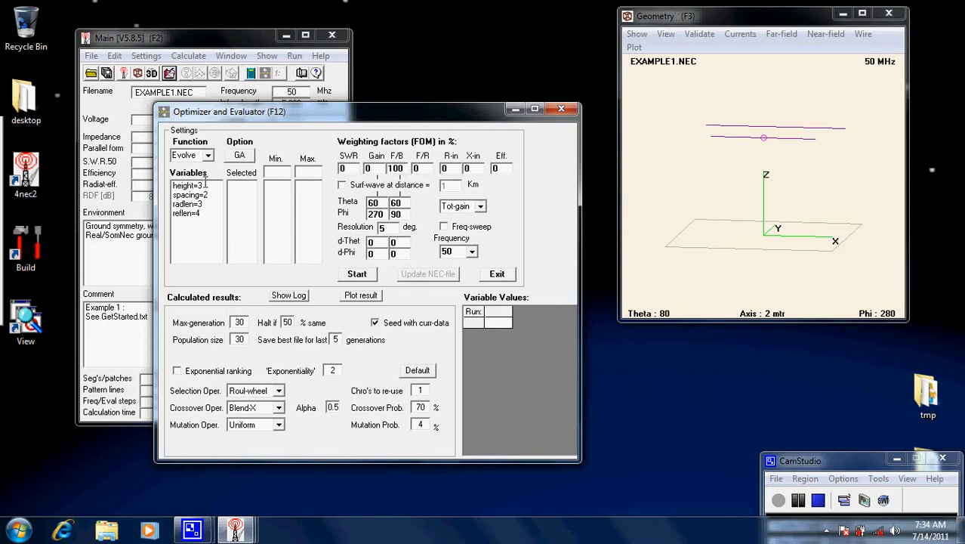
Choose reflen as the variable to evolve and set its maximum to 5
left_click(188, 214)
double_click(188, 215)
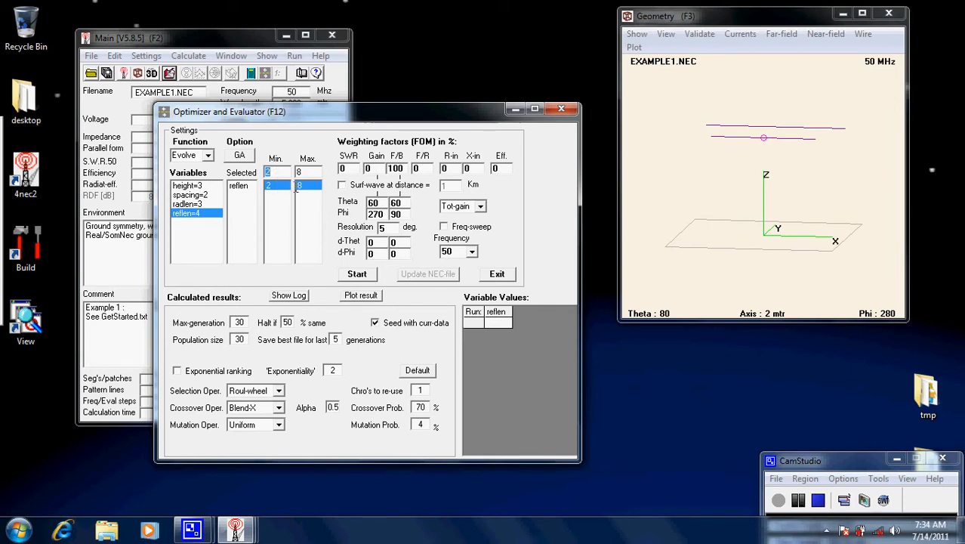
key("Tab")
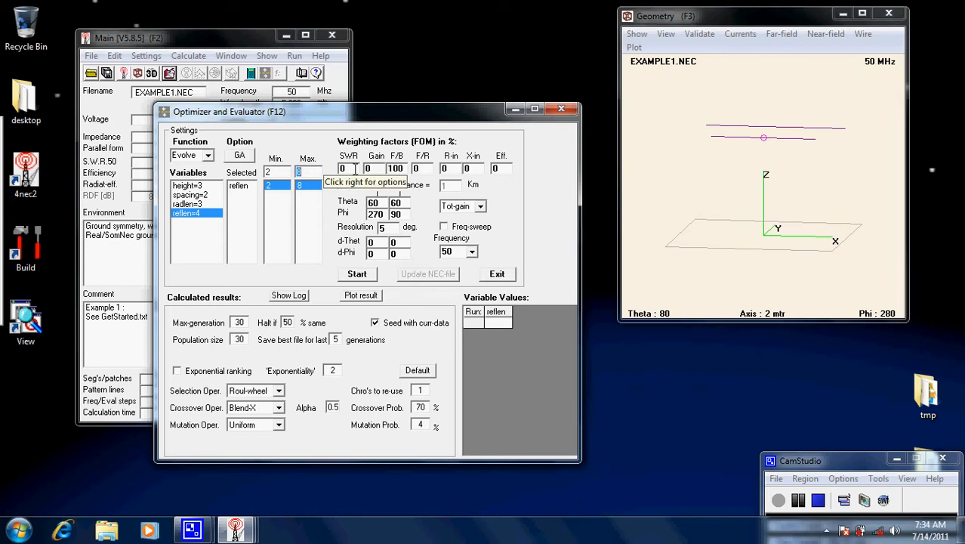
type("5")
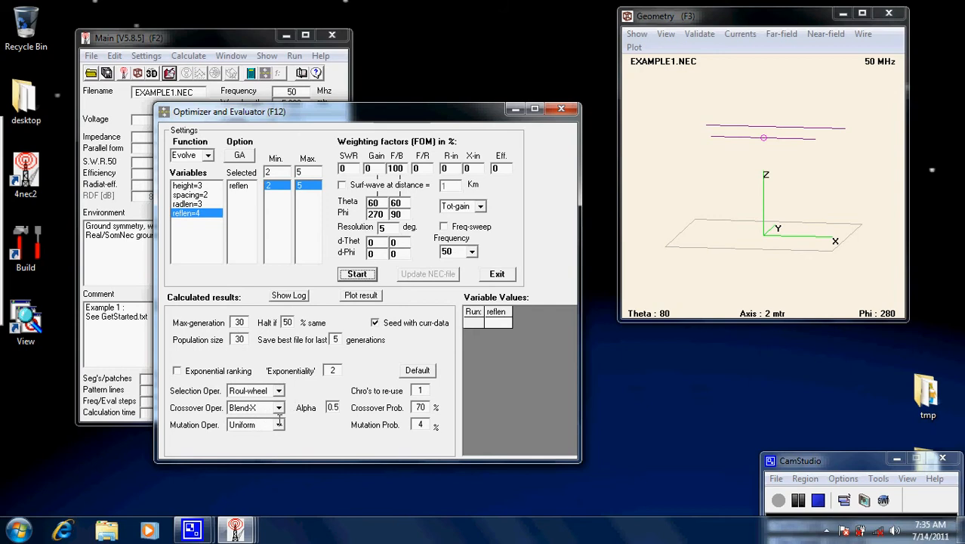
Review the available selection operators, keep Roul-wheel, and start the evolution run
left_click(279, 391)
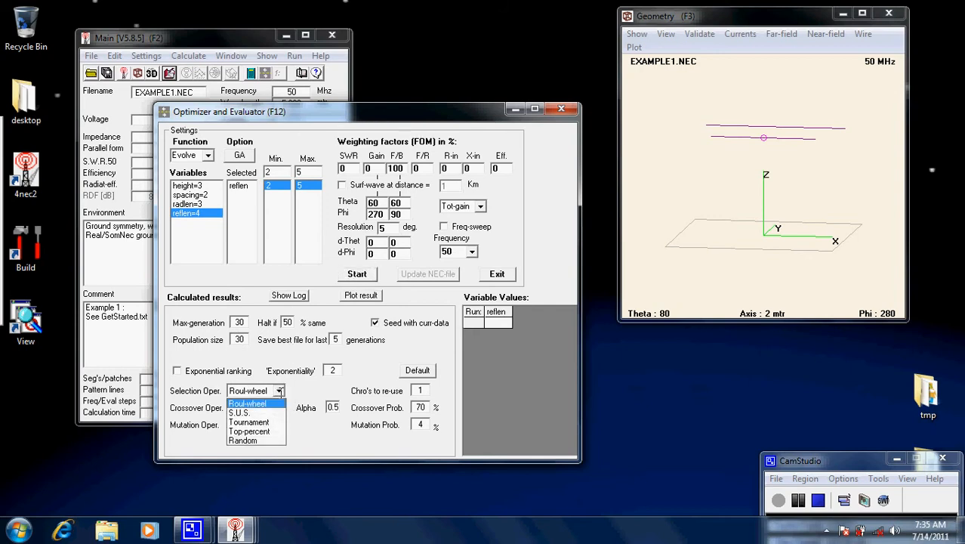
left_click(279, 391)
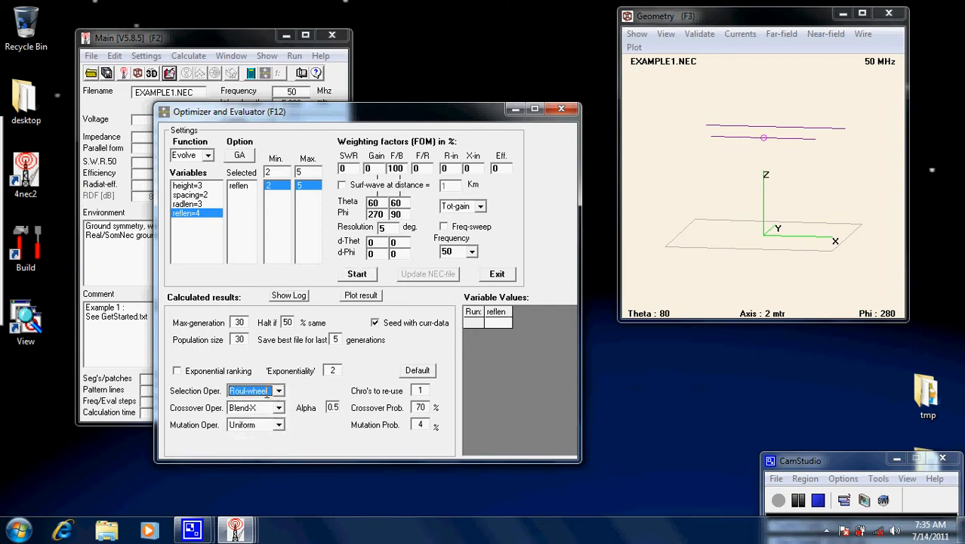
left_click(357, 274)
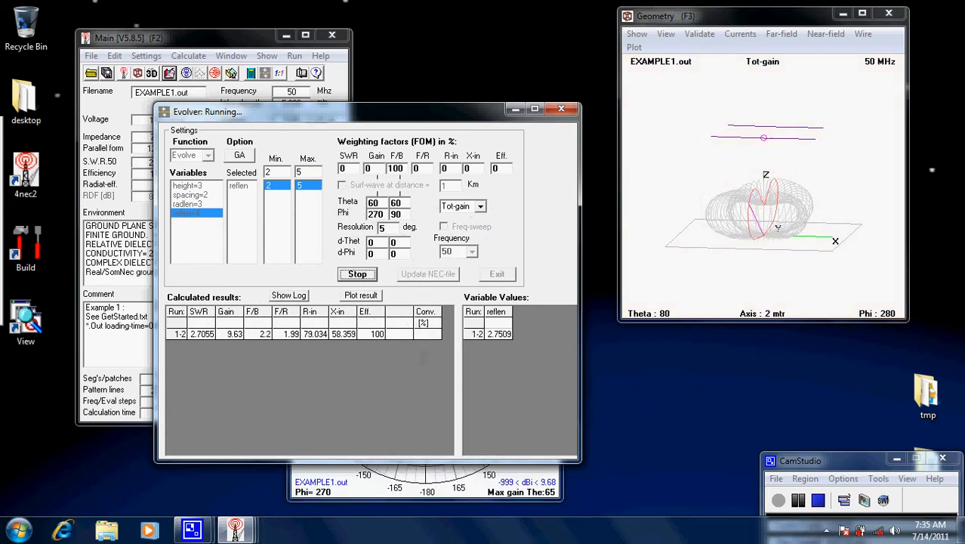
Arrange the Pattern and Geometry windows clear of the evolver to watch both plots, and stop the evolution run
left_click(372, 496)
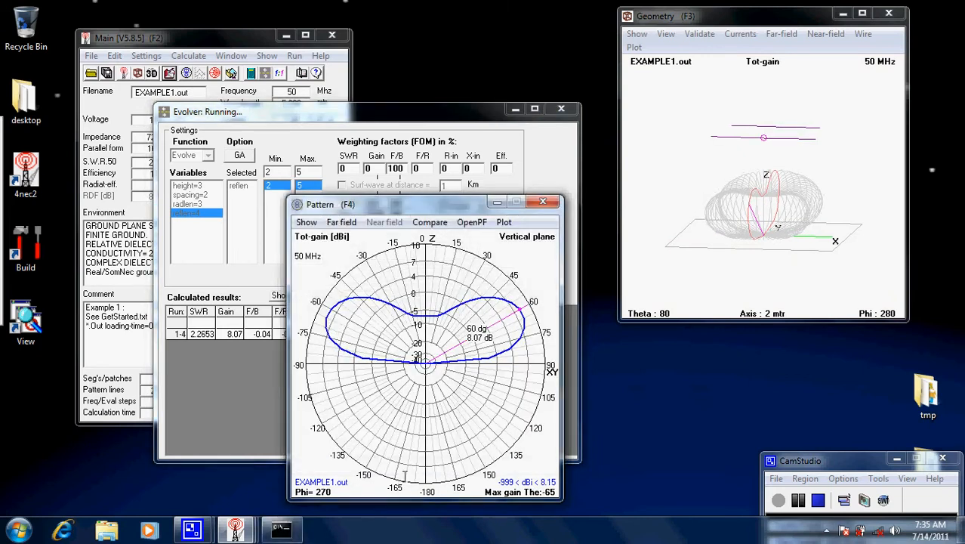
left_click_drag(584, 210, 766, 225)
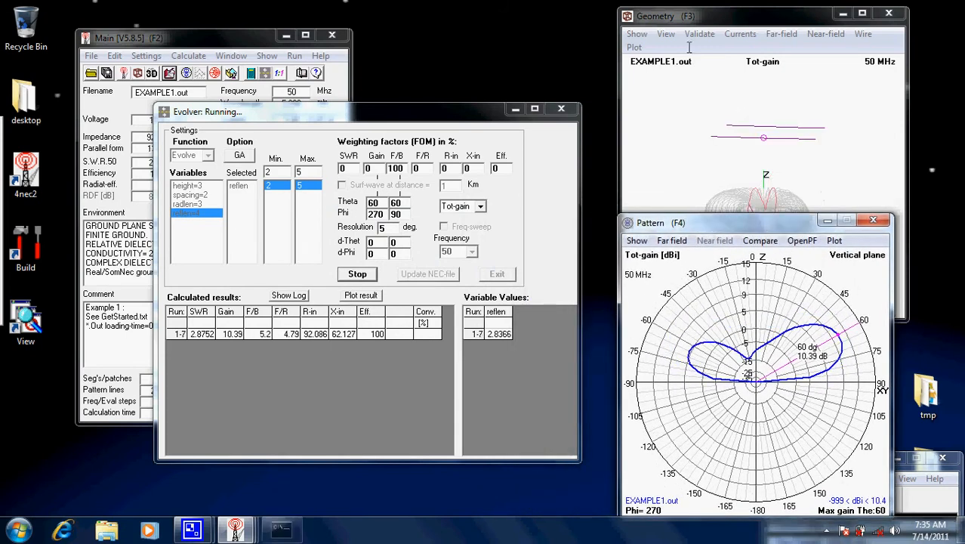
left_click_drag(731, 20, 719, 19)
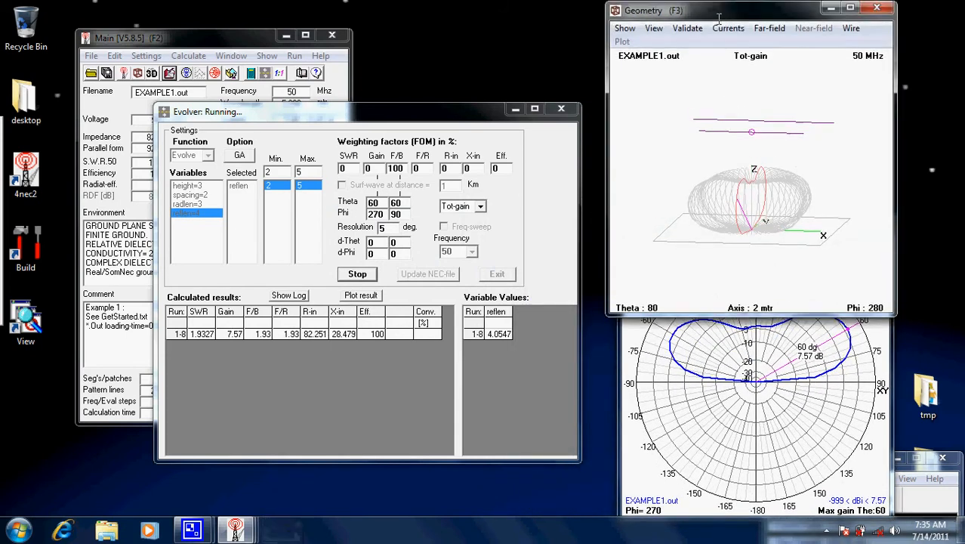
left_click(675, 429)
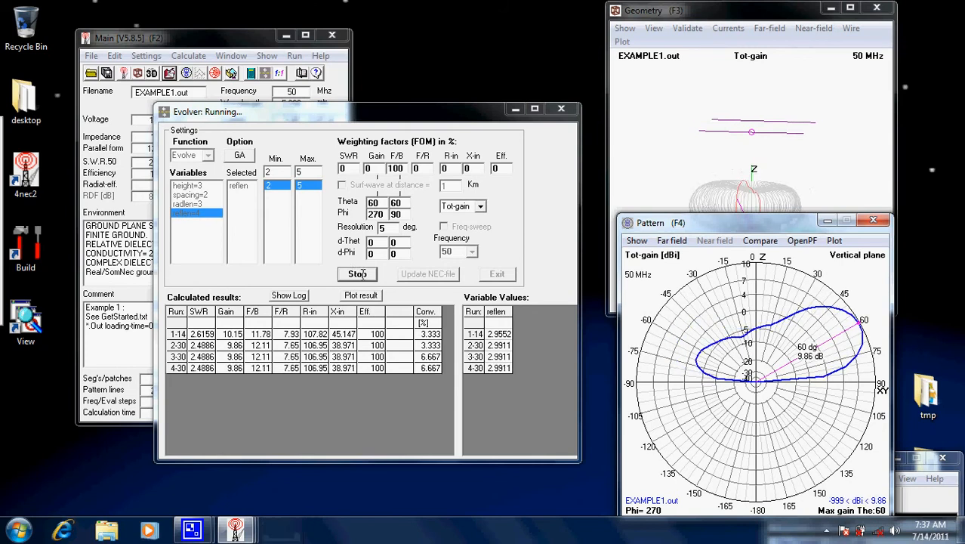
left_click(363, 274)
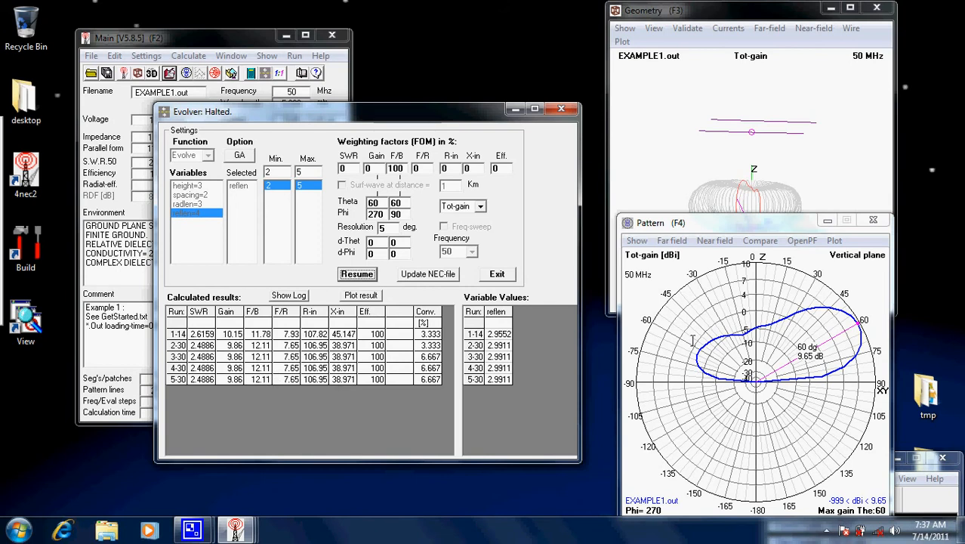
Examine the halted run's far-field pattern in the horizontal and vertical planes, including the main lobe's gain, beamwidth and front-to-back ratio
left_click(685, 223)
key("h")
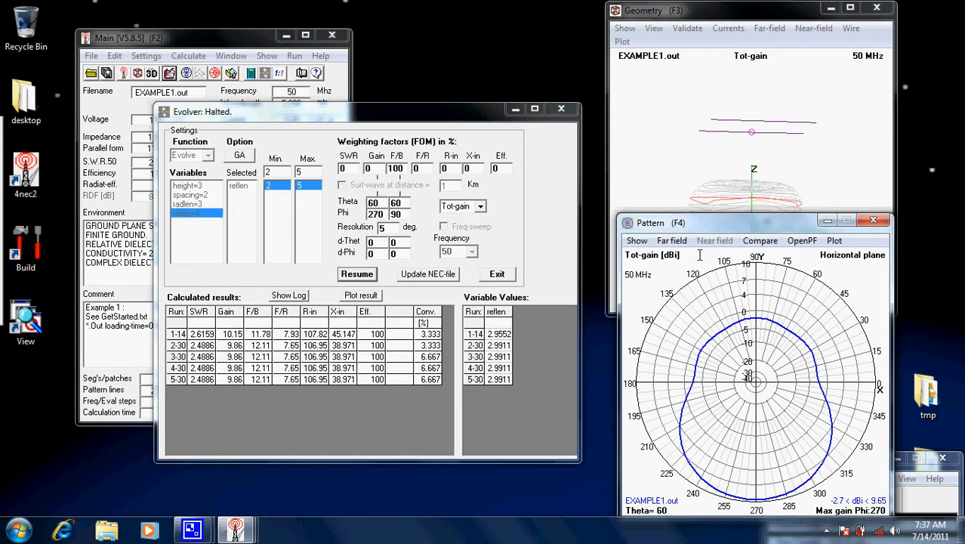
key("v")
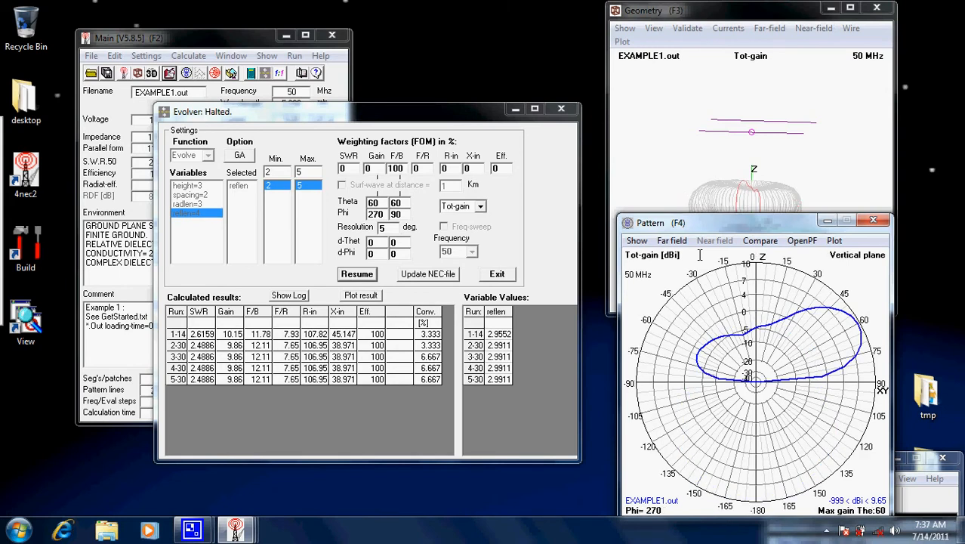
left_click(807, 357)
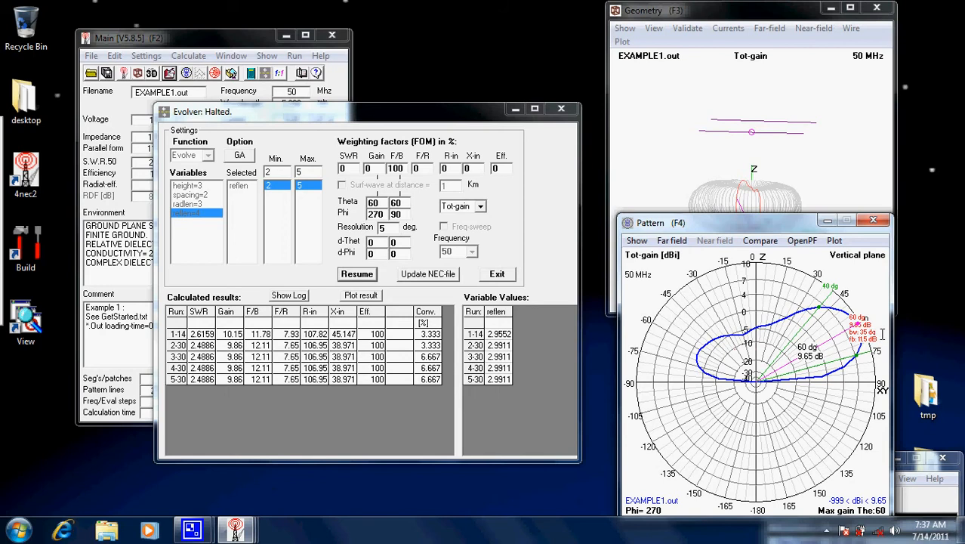
key("space")
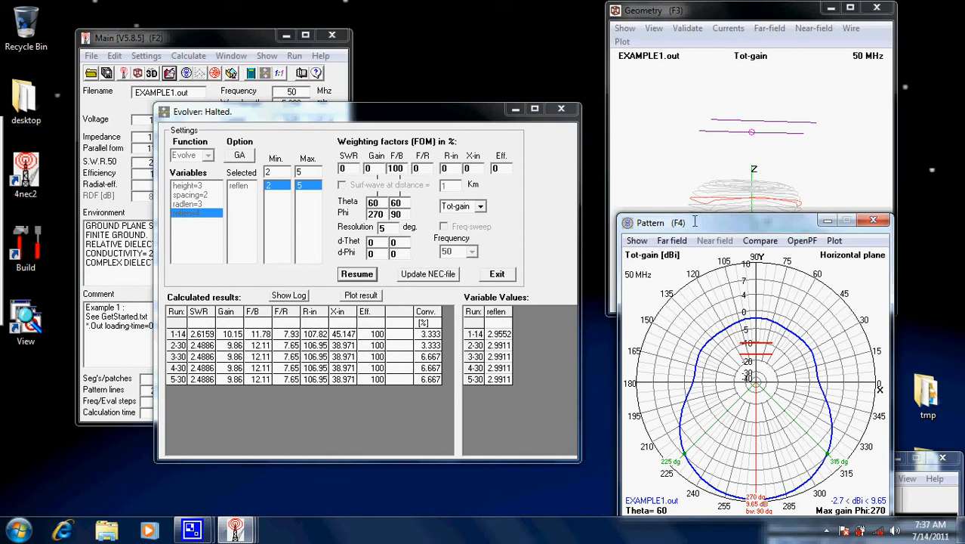
key("space")
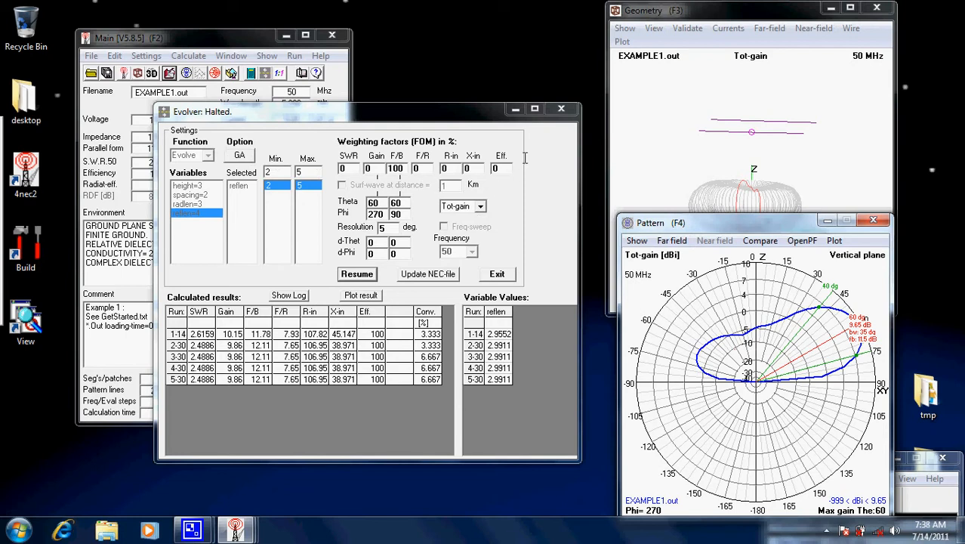
Show the prompt for saving a generation to the NEC file, cancel it, and close the evolver
left_click(431, 274)
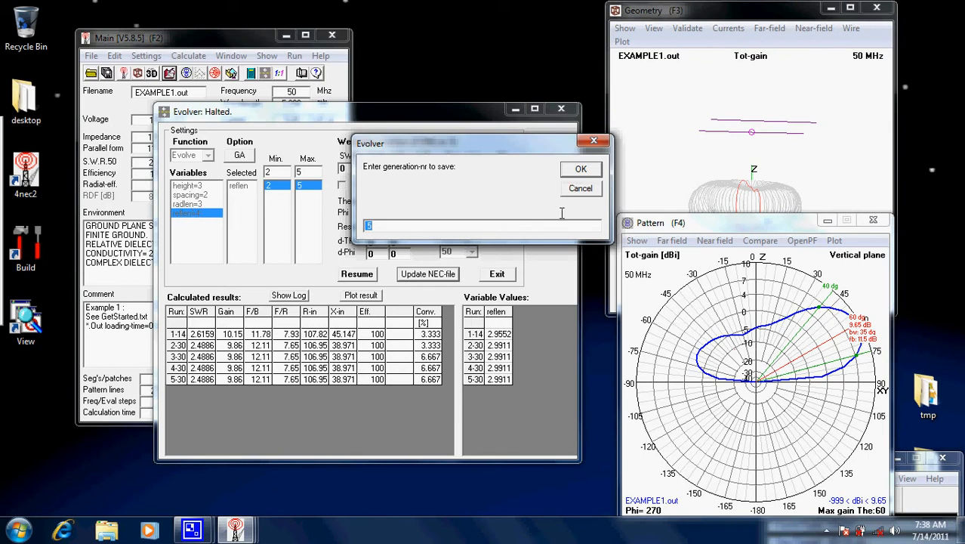
left_click(580, 188)
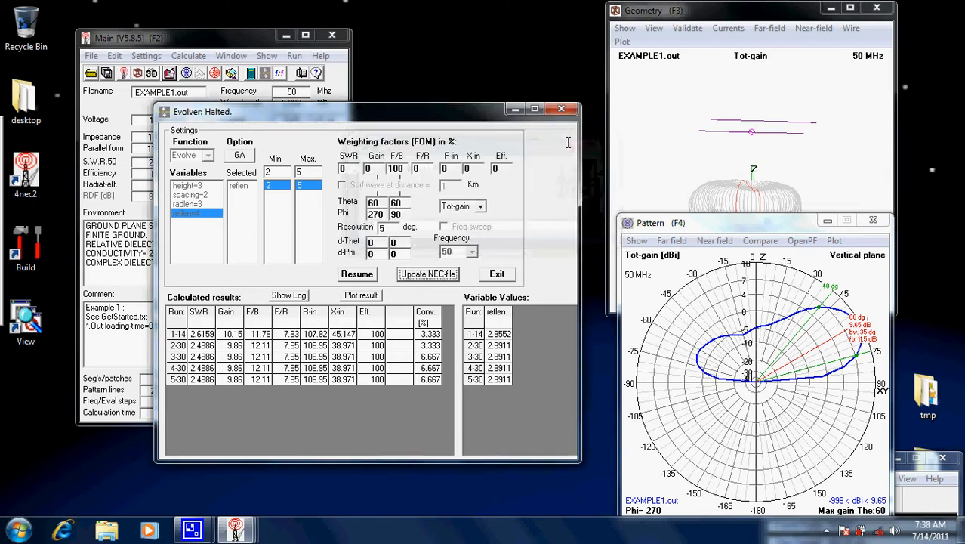
left_click(563, 110)
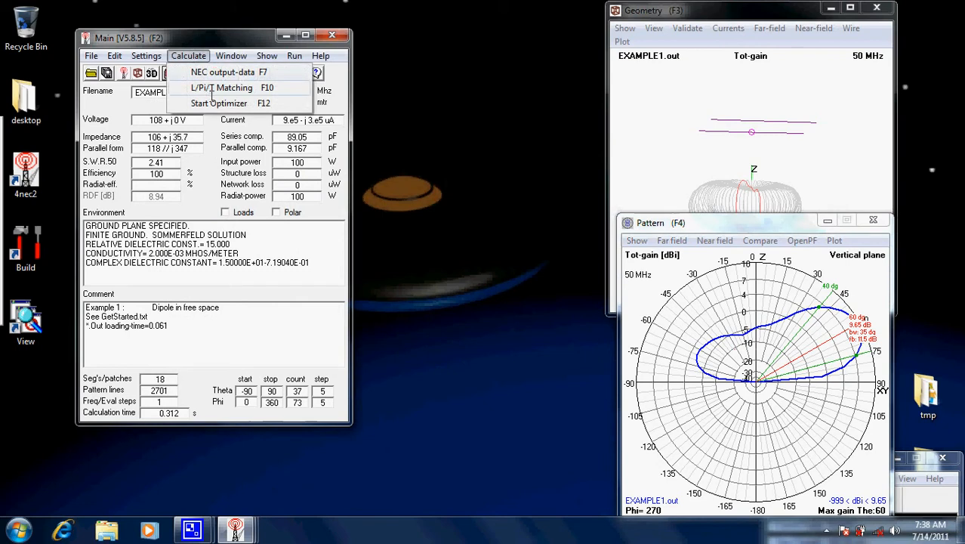
left_click(218, 103)
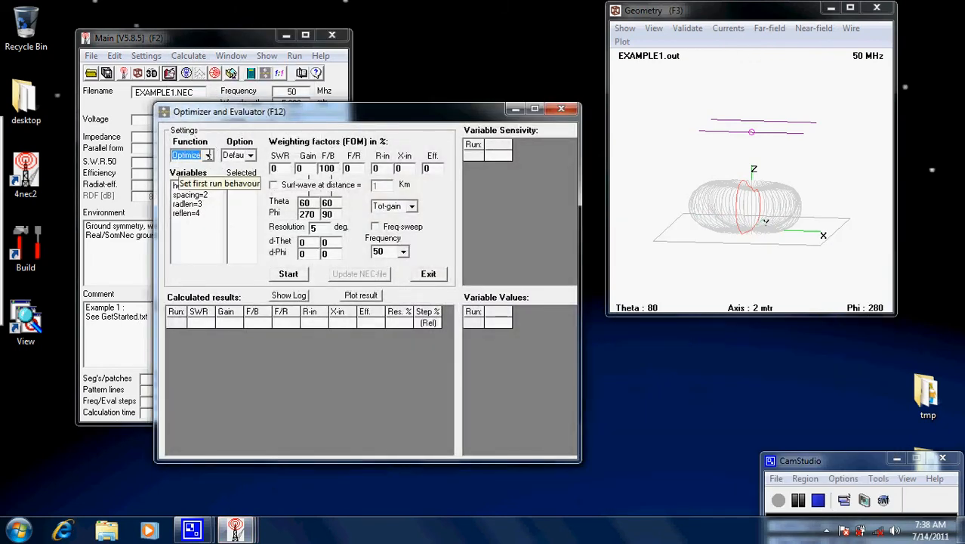
double_click(188, 204)
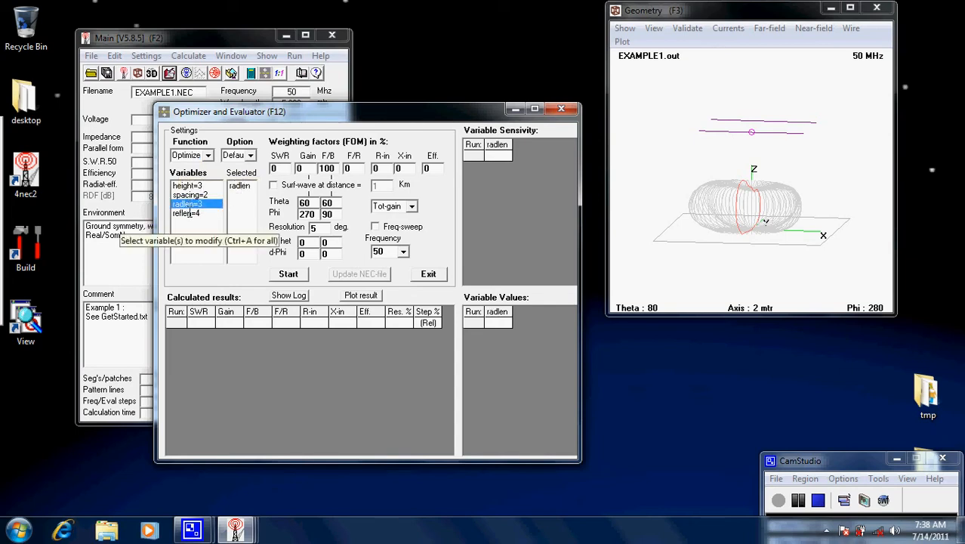
double_click(187, 213)
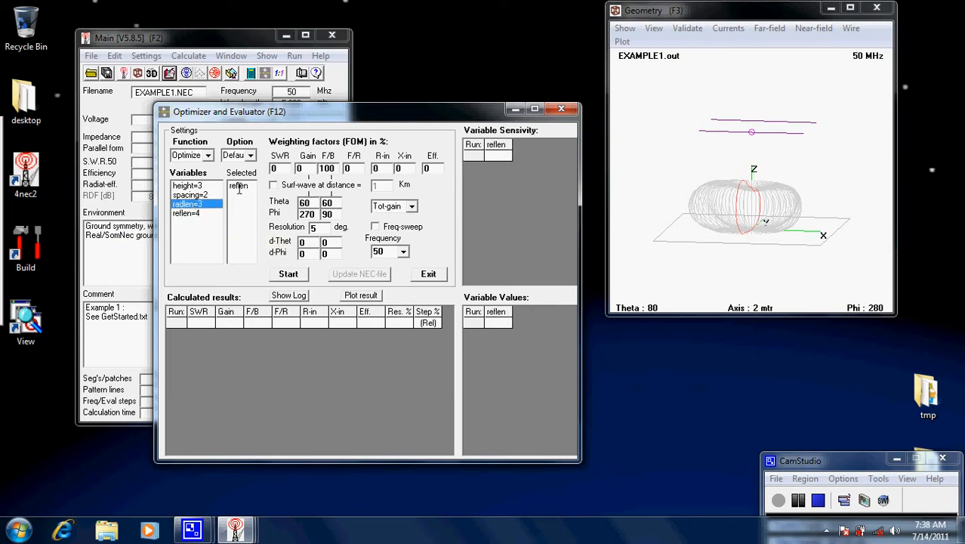
mouse_move(282, 110)
left_mouse_down()
mouse_move(393, 39)
mouse_move(274, 85)
mouse_move(276, 101)
left_mouse_up()
left_click(555, 99)
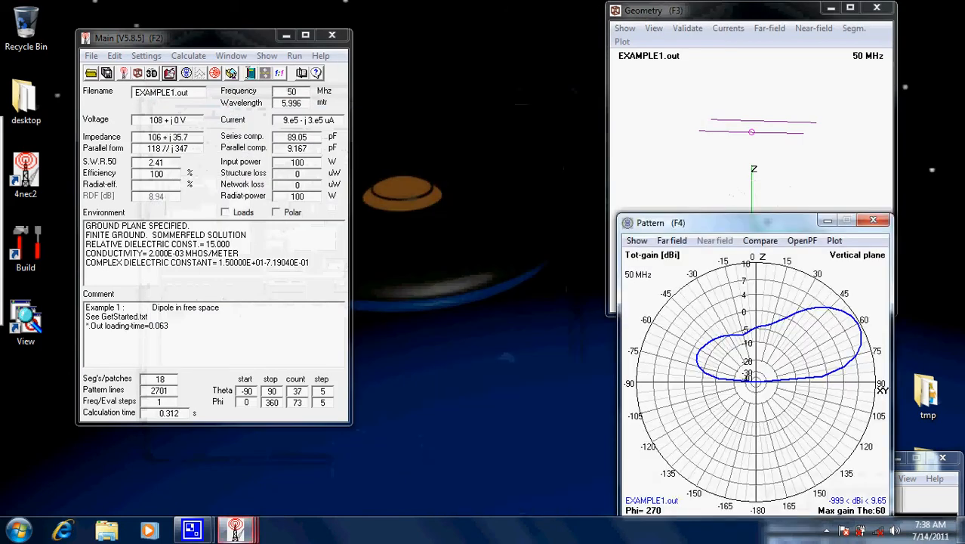
Generate the full far-field pattern of EXAMPLE1.NEC at 50 MHz with a 5-degree resolution
key("F7")
left_click(313, 207)
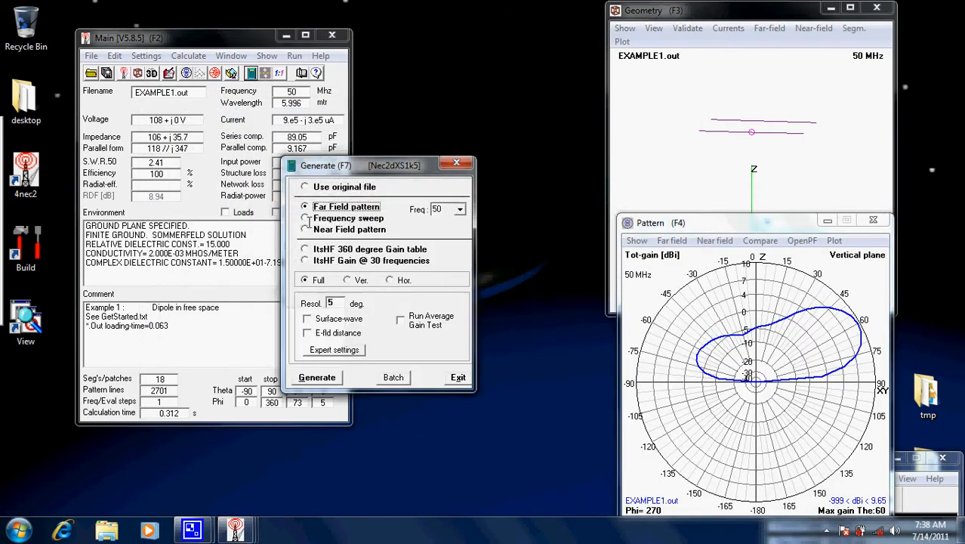
left_click(318, 378)
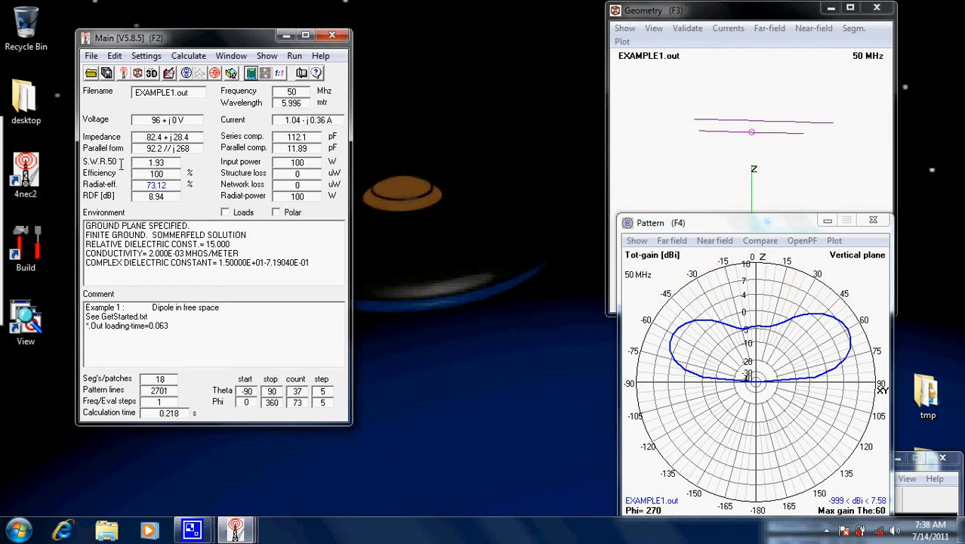
Open the optimizer with the Optimize function and leave only radlen selected as the variable to modify
left_click(188, 55)
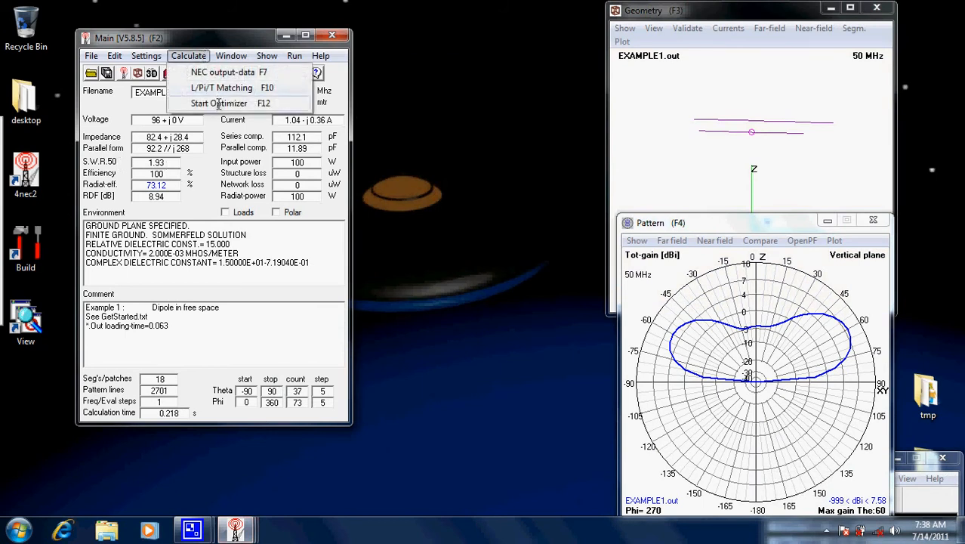
left_click(218, 103)
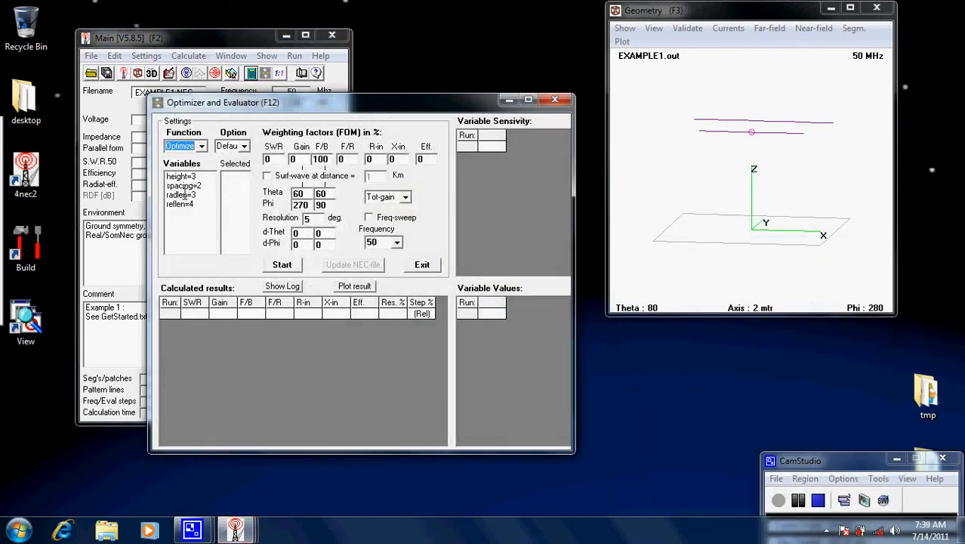
left_click(182, 195)
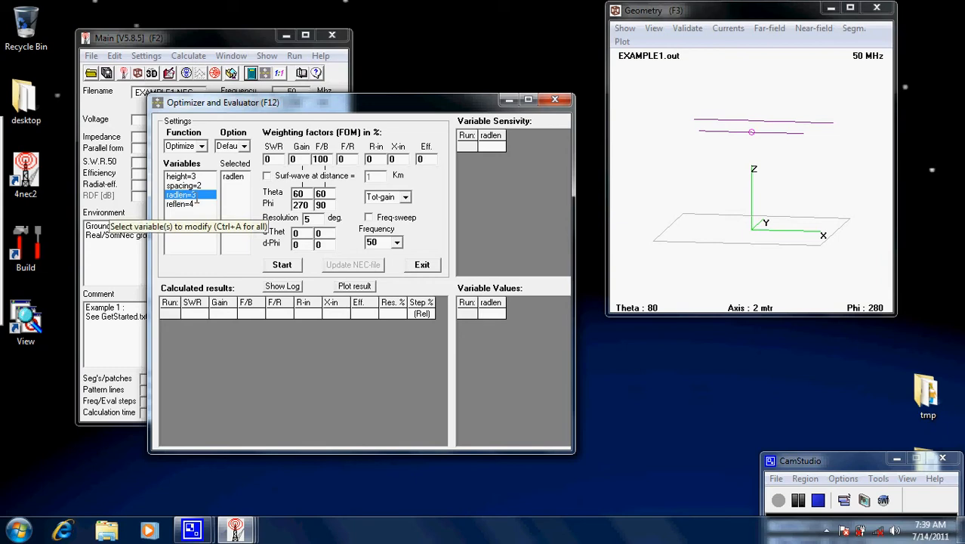
left_click(197, 145)
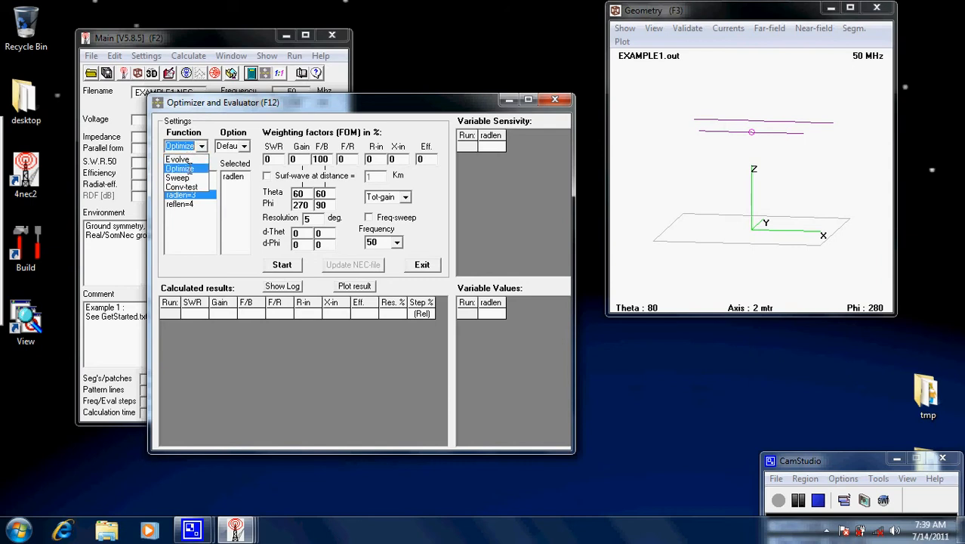
left_click(191, 165)
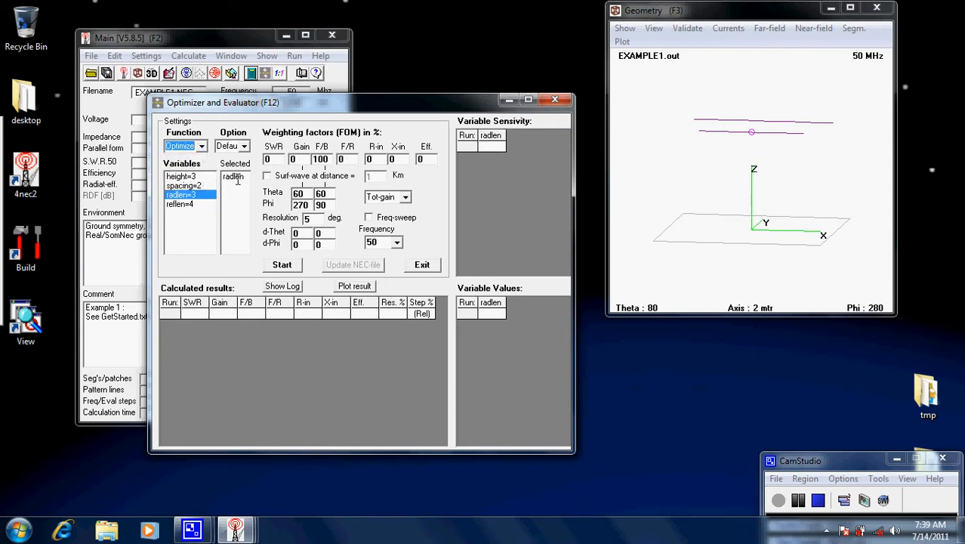
left_click(182, 204)
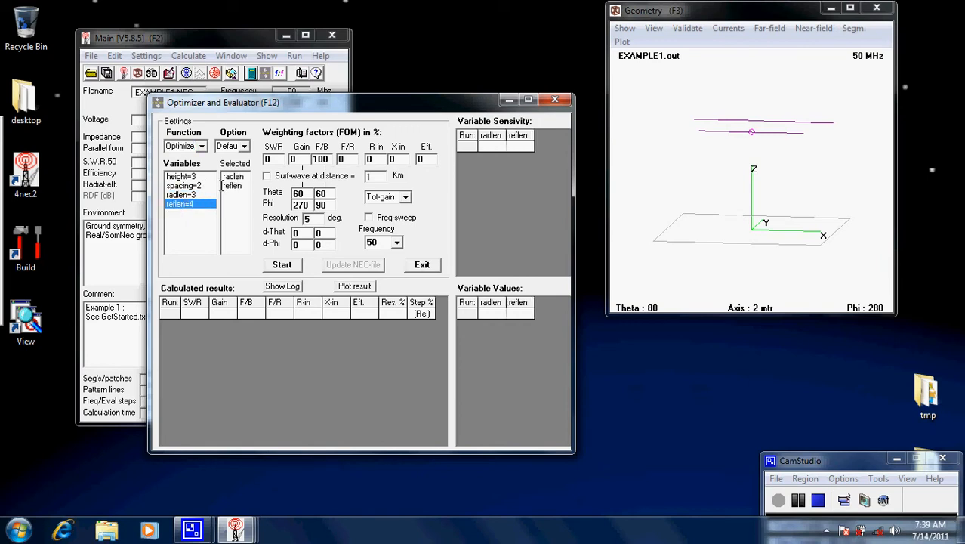
left_click(234, 185)
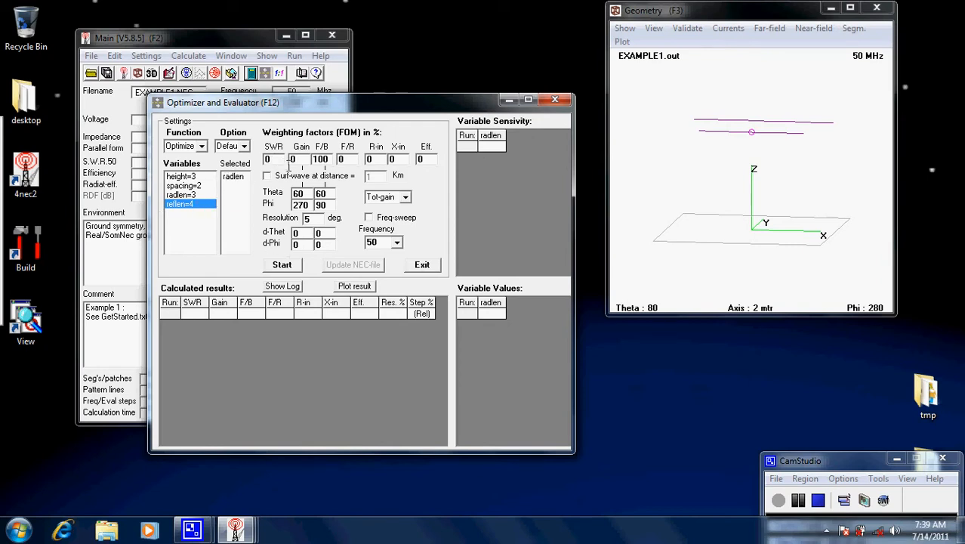
Set the optimizer's weighting factors to 0 for F/B and 100 for SWR
double_click(321, 159)
type("0")
left_click(343, 158)
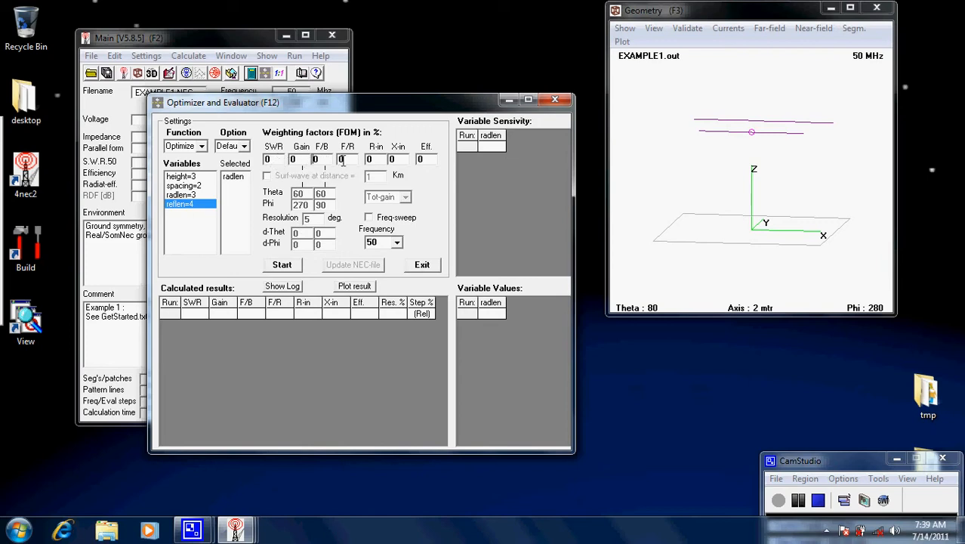
double_click(269, 159)
type("100")
Run the SWR optimization of radlen, and resume it for a second pass
left_click(281, 264)
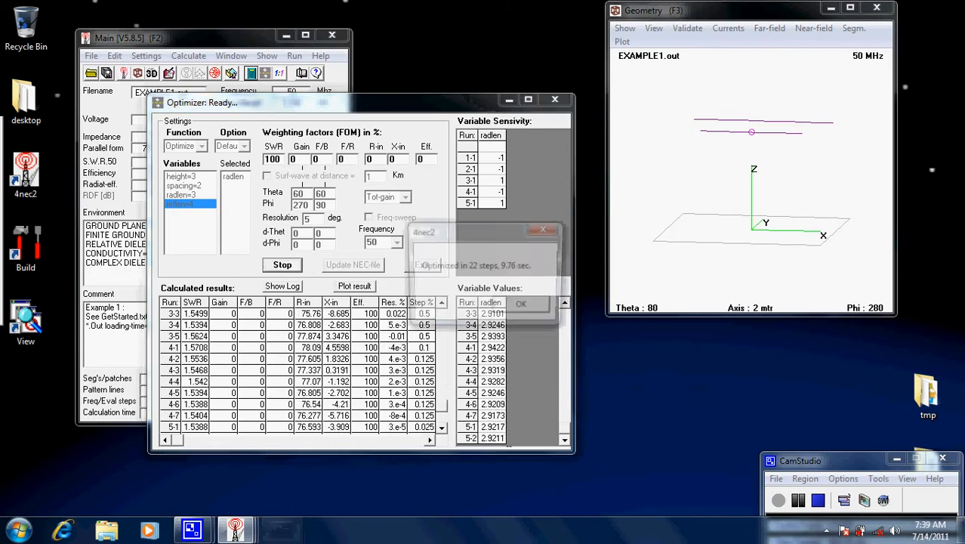
left_click(529, 306)
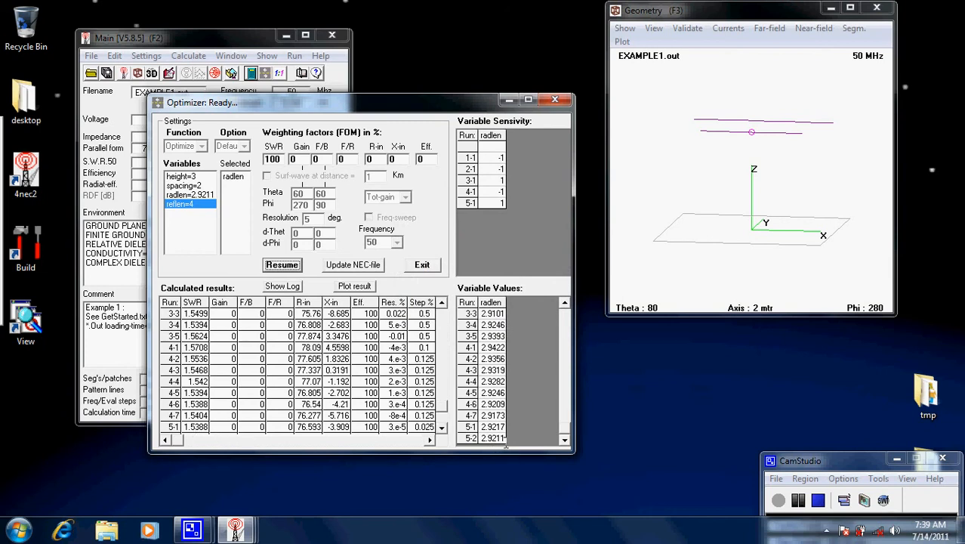
left_click(282, 264)
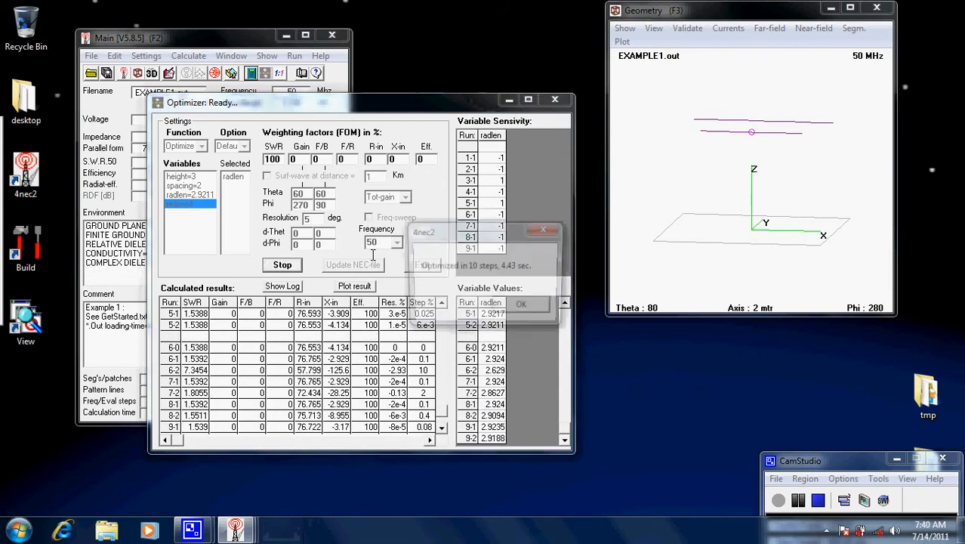
left_click(514, 306)
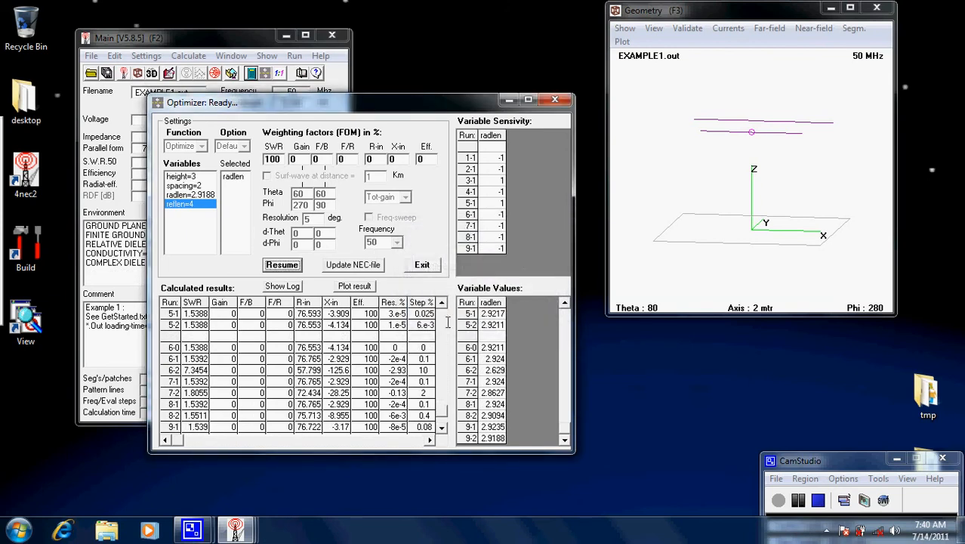
Update EXAMPLE1.NEC with the optimized radlen, overwriting the existing file, and close the optimizer
left_click(352, 265)
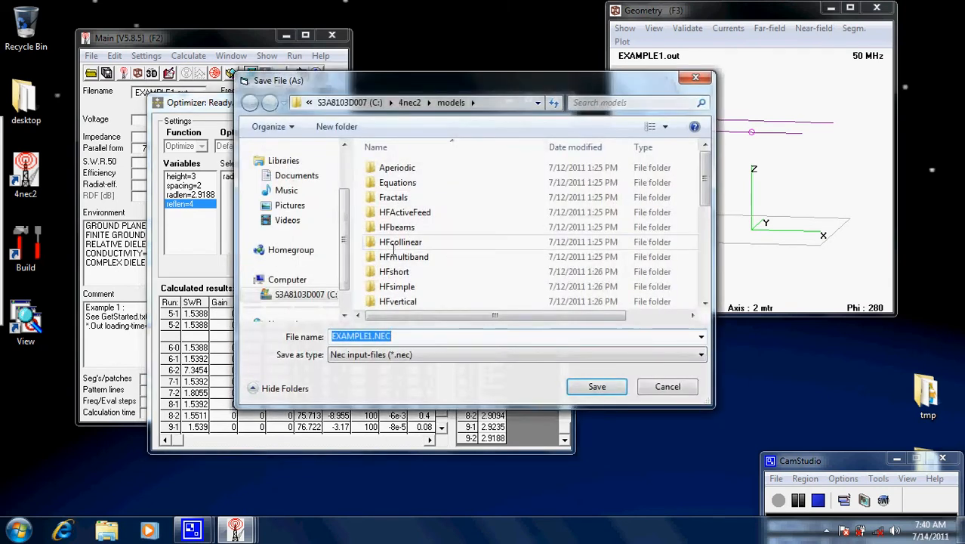
left_click(579, 386)
left_click(534, 272)
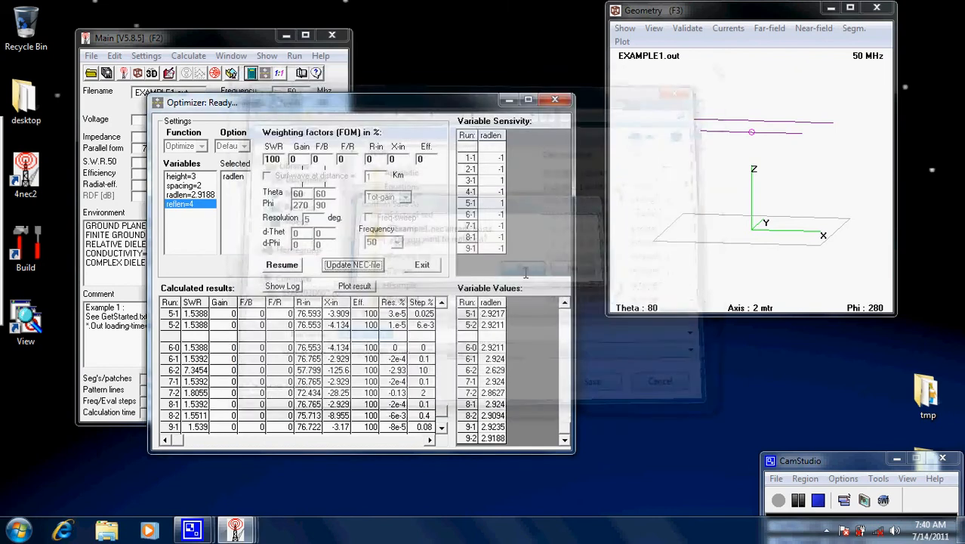
left_click(554, 100)
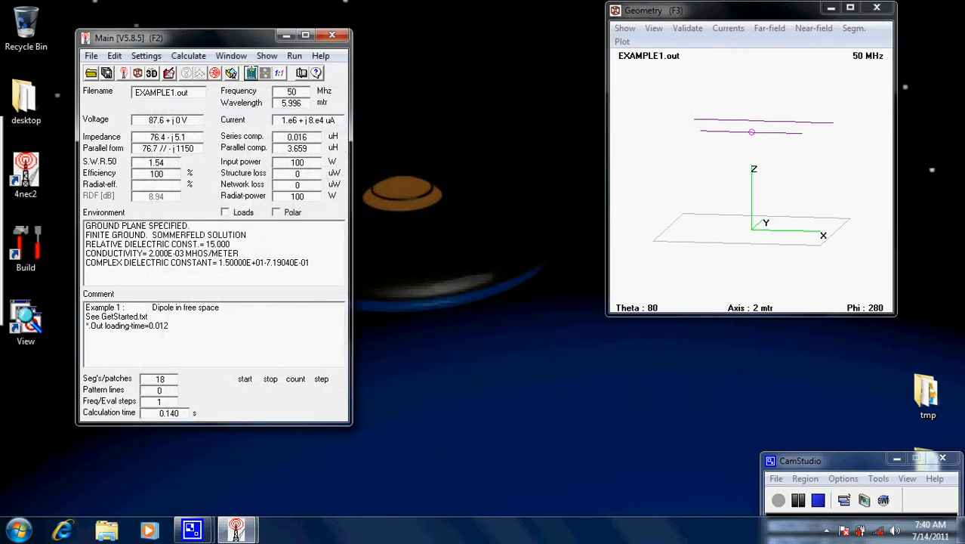
Recalculate the full far-field pattern of the updated EXAMPLE1.NEC at 5-degree resolution
left_click(251, 73)
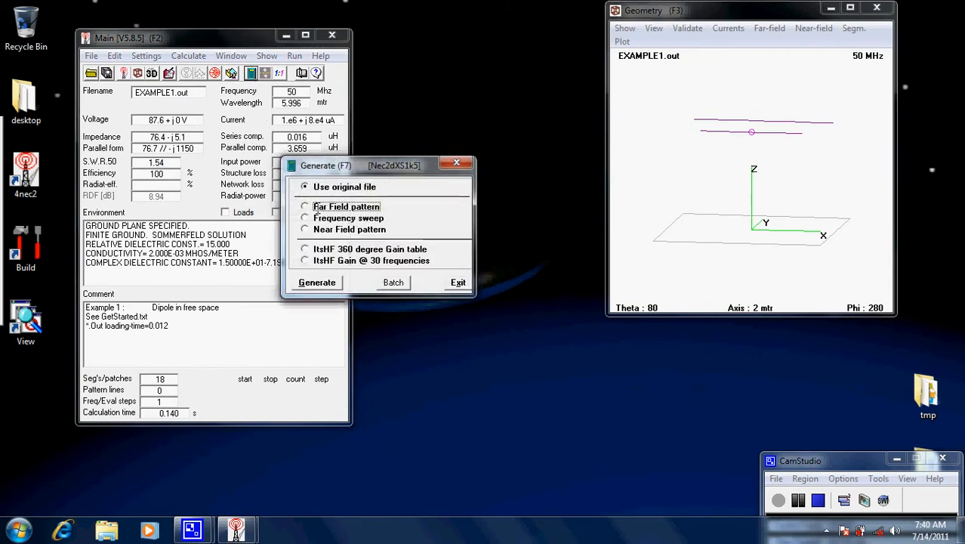
left_click(315, 208)
left_click(317, 376)
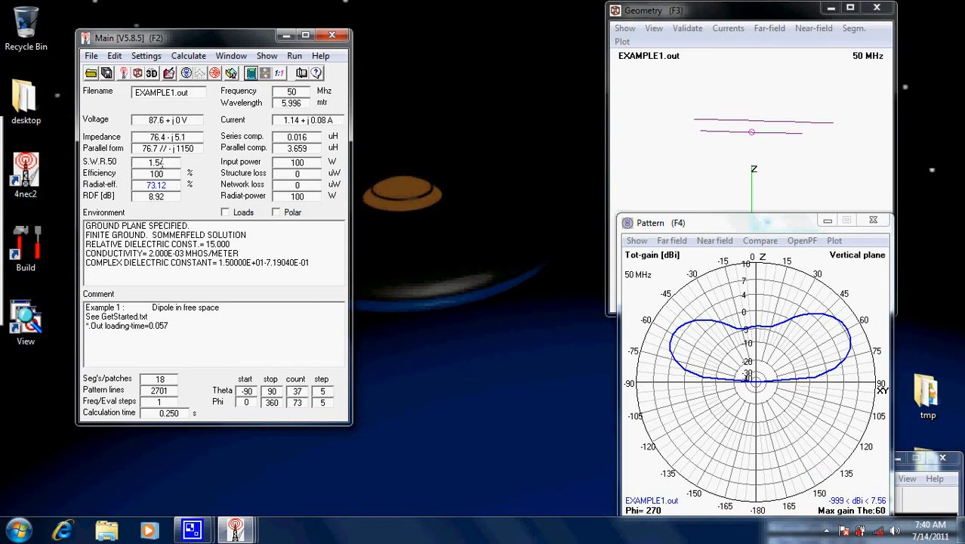
Check the updated radlen among the symbols of EXAMPLE1.NEC in the geometry editor, and close the editor
left_click(170, 73)
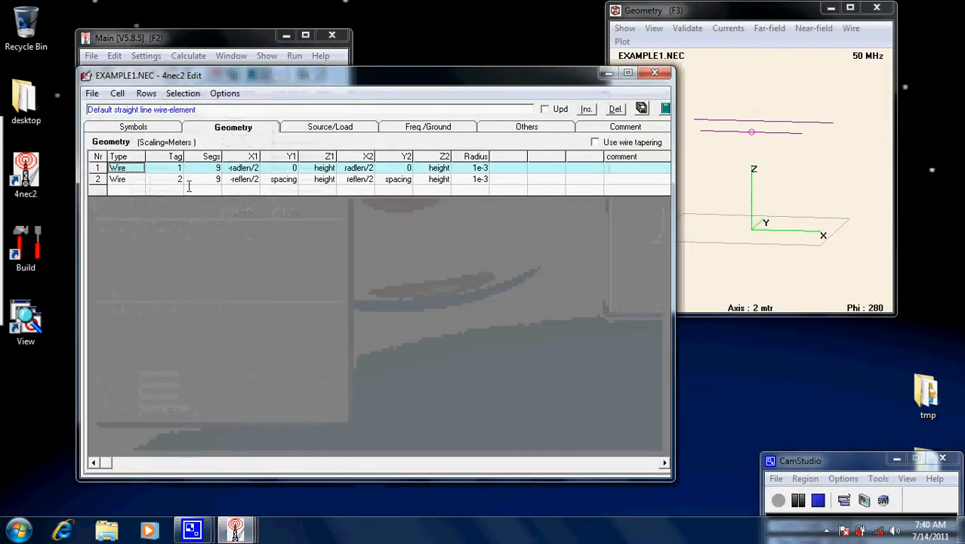
left_click(152, 128)
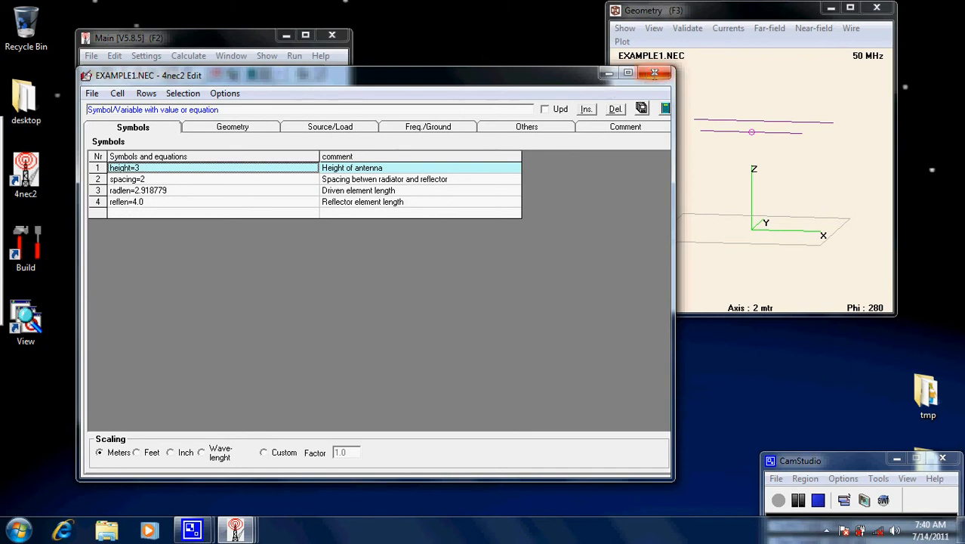
left_click(654, 72)
Optimize reflen alone for front-to-back ratio, with the F/B weight at 100 and the SWR weight at 0
left_click(185, 56)
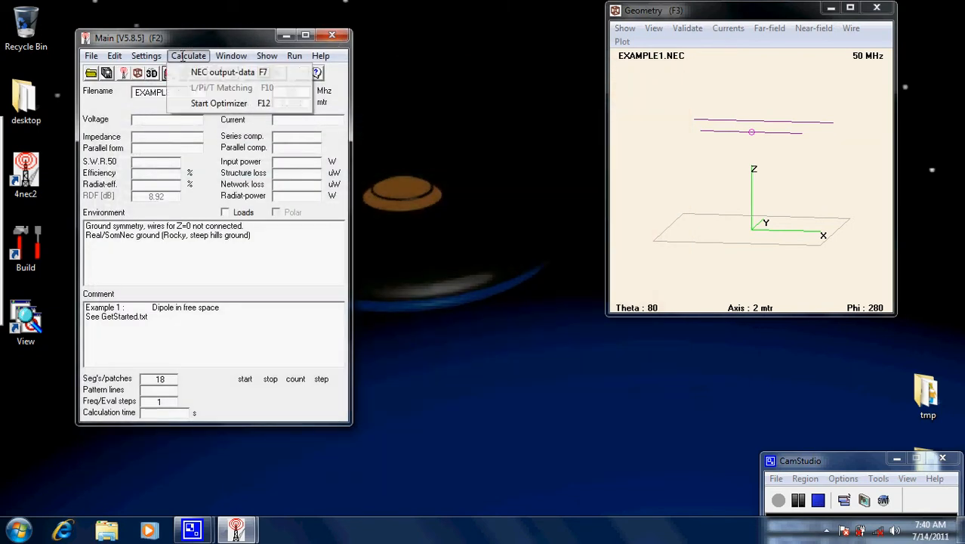
left_click(213, 103)
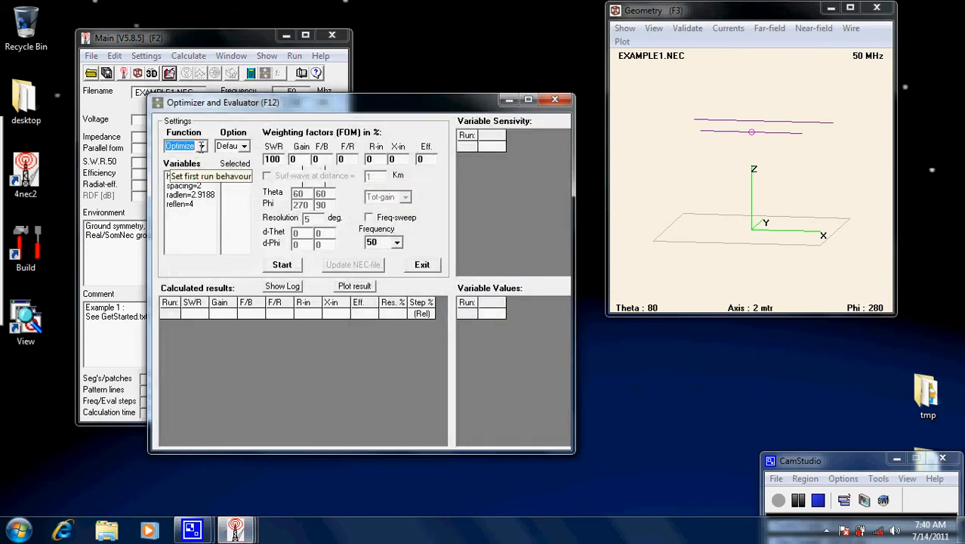
left_click(185, 206)
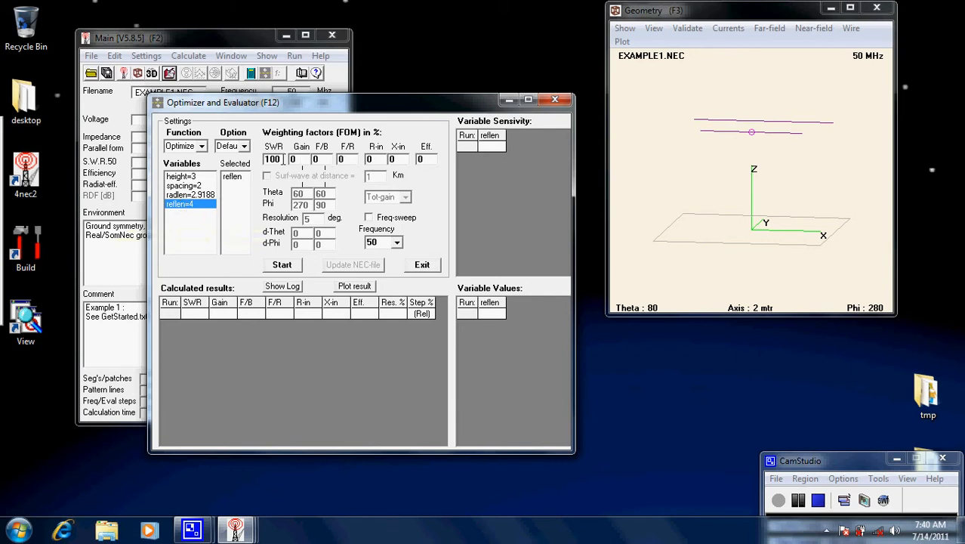
left_click(281, 159)
left_click(325, 159)
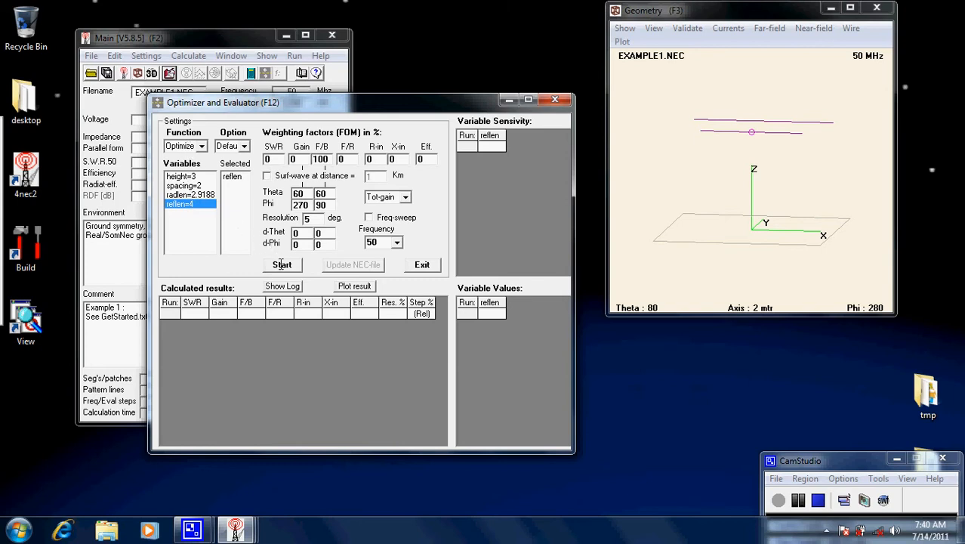
left_click(281, 265)
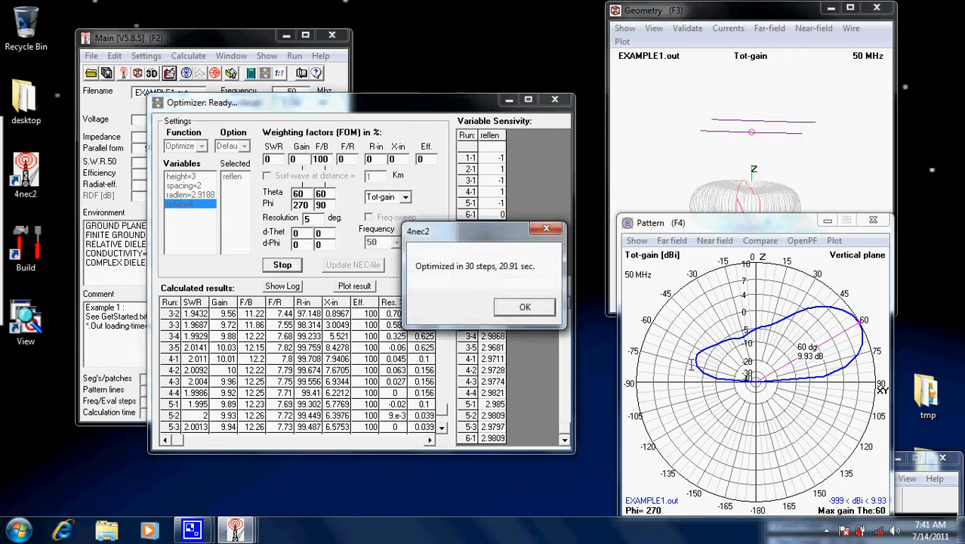
left_click(528, 310)
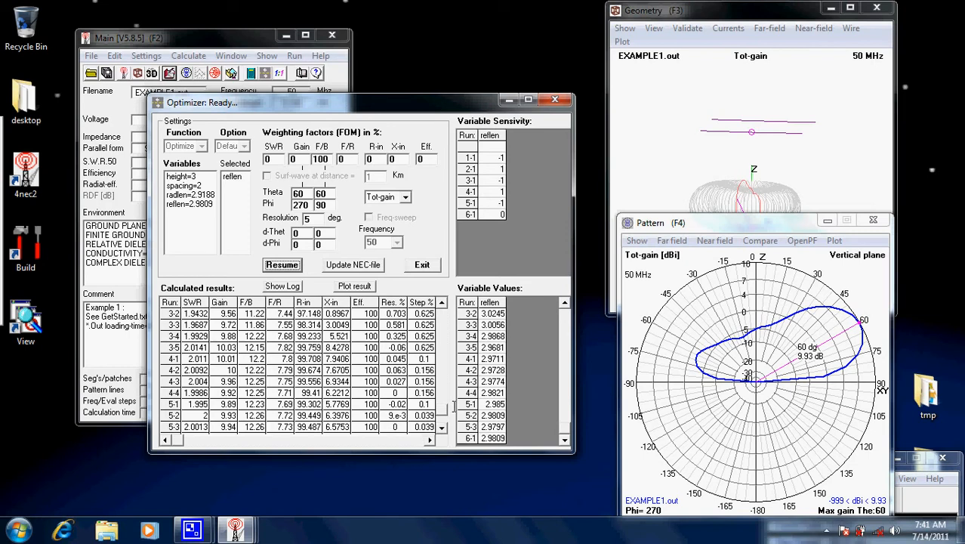
Save the optimized reflen to EXAMPLE1.NEC, overwriting the existing file
left_click(354, 264)
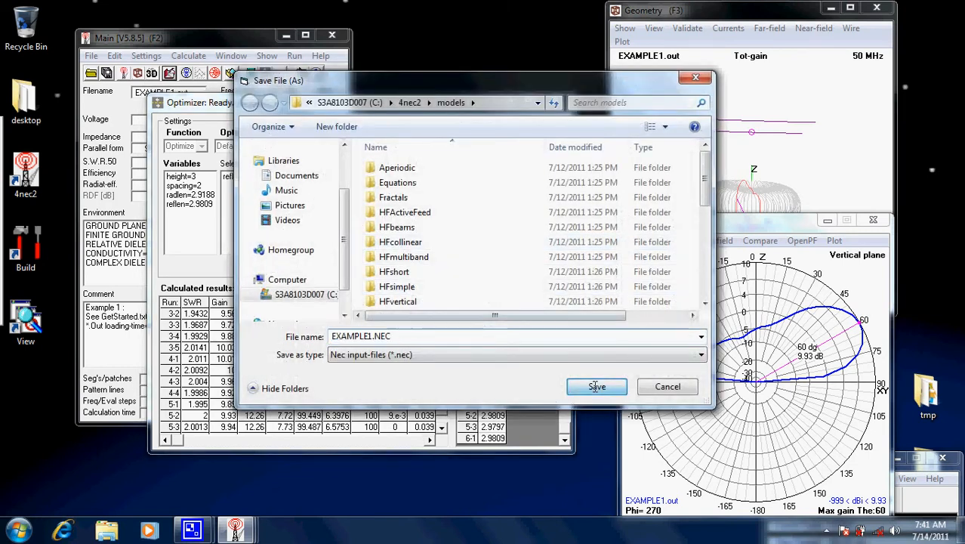
left_click(597, 386)
left_click(533, 268)
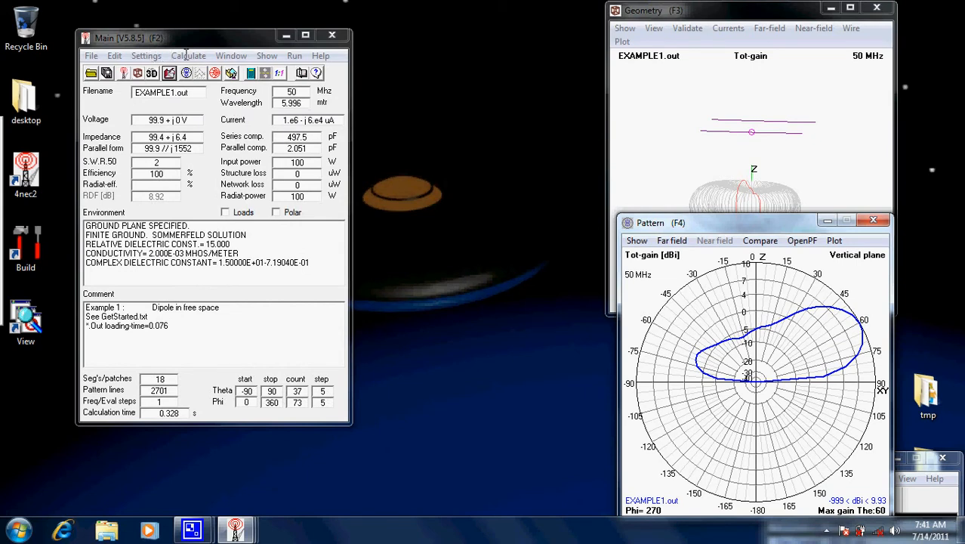
Set up a new optimization of both reflen and radlen with SWR and F/B each weighted at 100
left_click(185, 56)
left_click(215, 103)
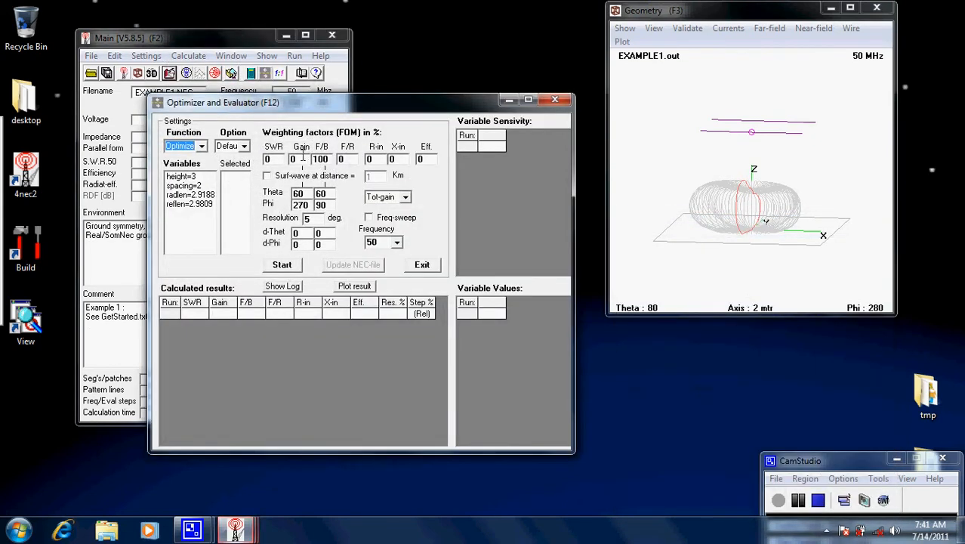
left_click(325, 158)
double_click(274, 158)
type("100")
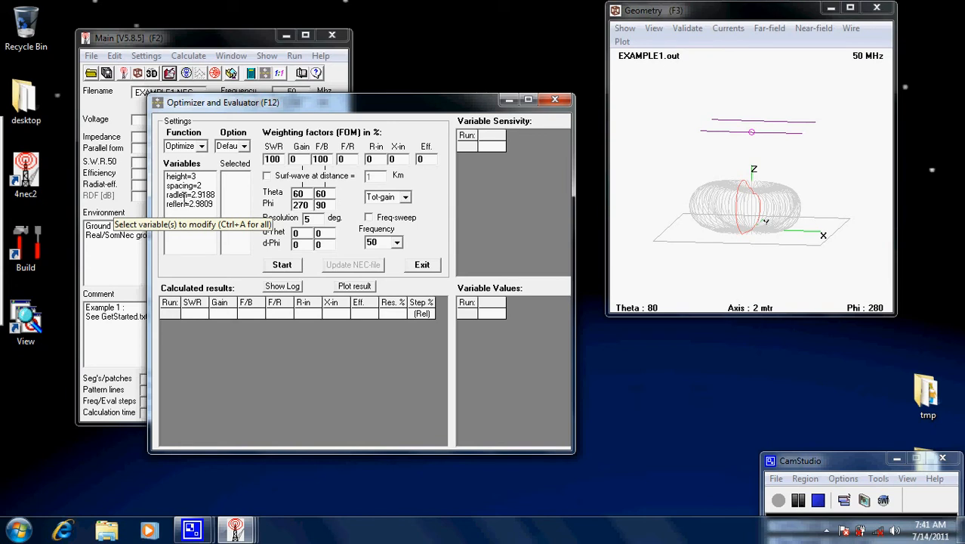
left_click(187, 204)
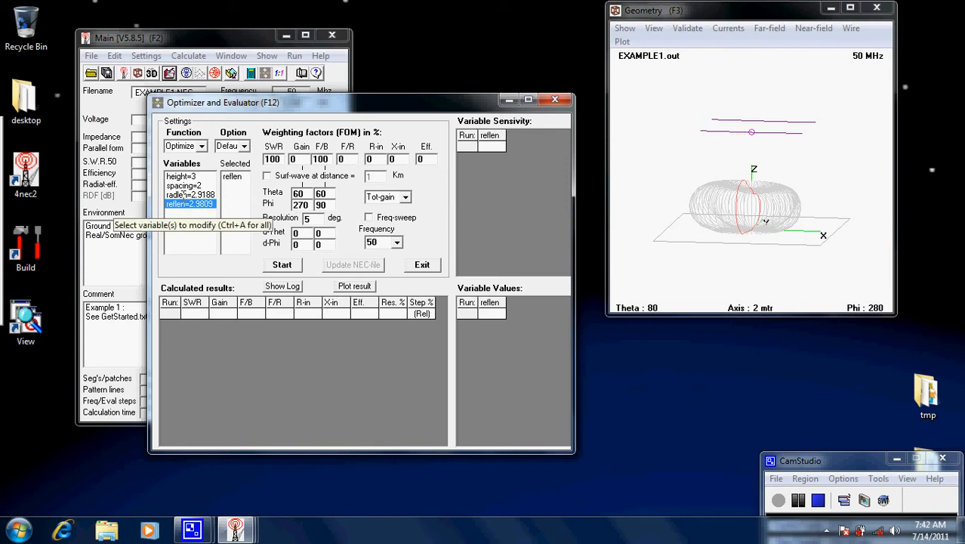
left_click(185, 195)
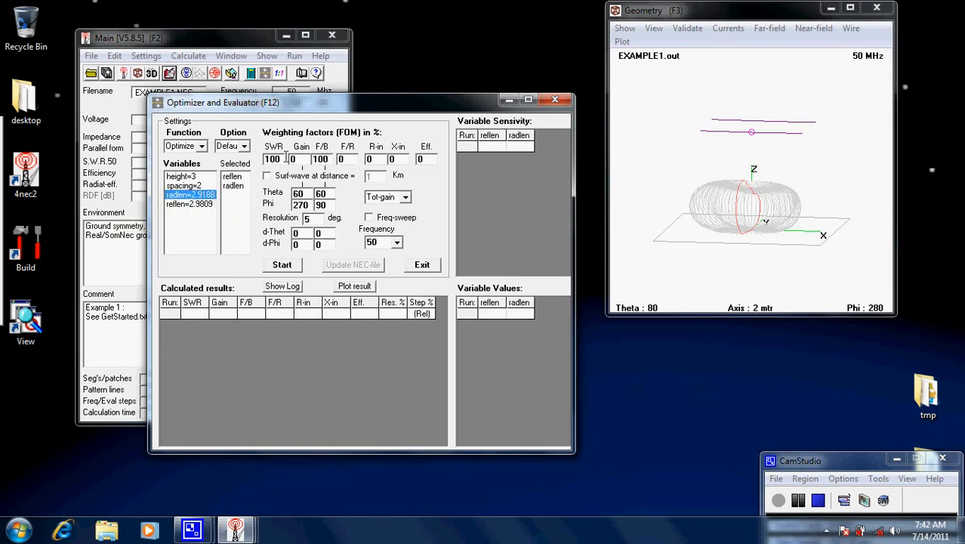
Run the combined SWR and F/B optimization, and close the optimizer without updating the NEC file
left_click(292, 266)
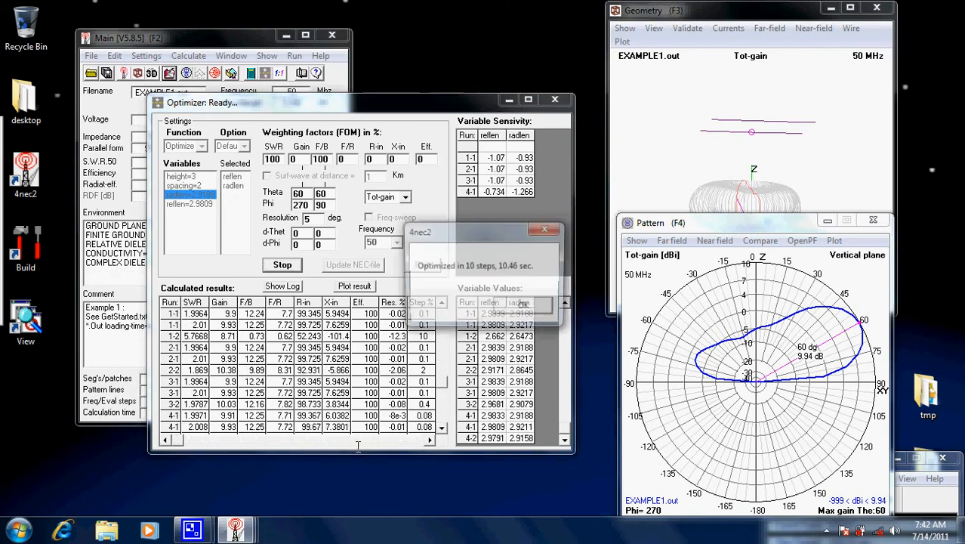
left_click(548, 306)
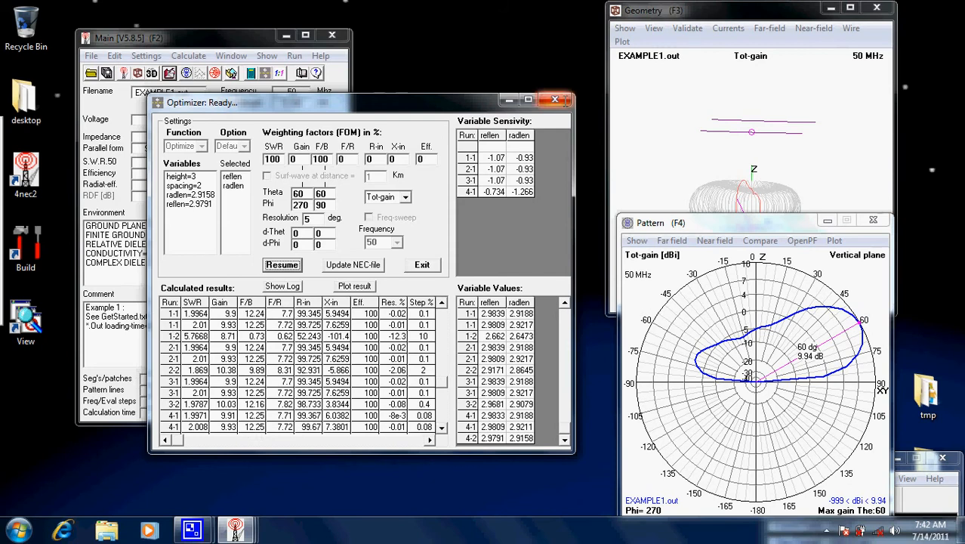
left_click(556, 100)
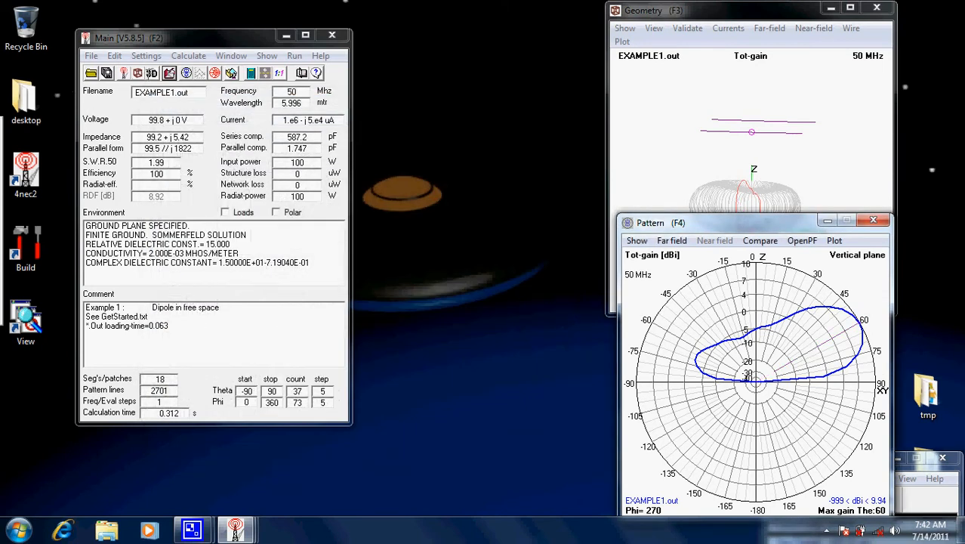
Optimize reflen, radlen and spacing together, with SWR and F/B each weighted at 100
left_click(188, 56)
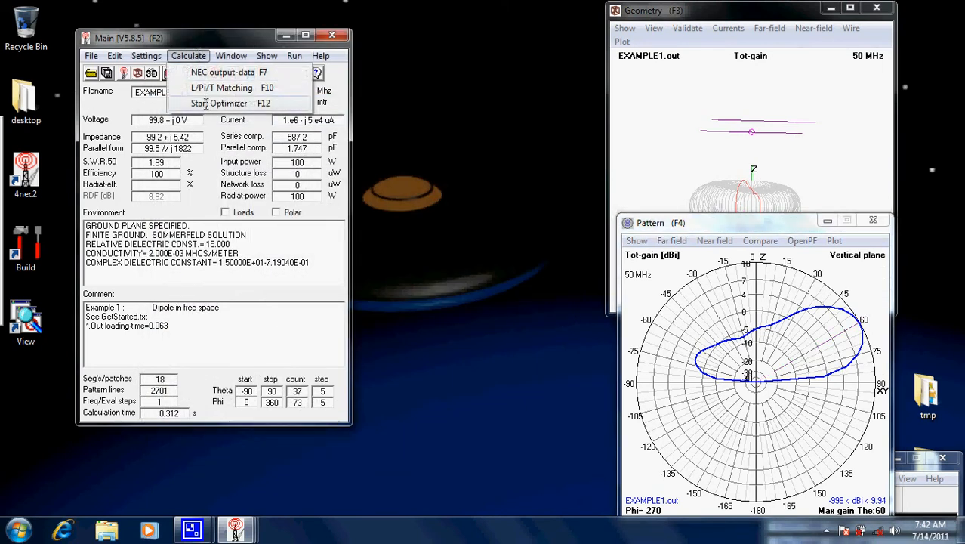
left_click(256, 101)
left_click(189, 204)
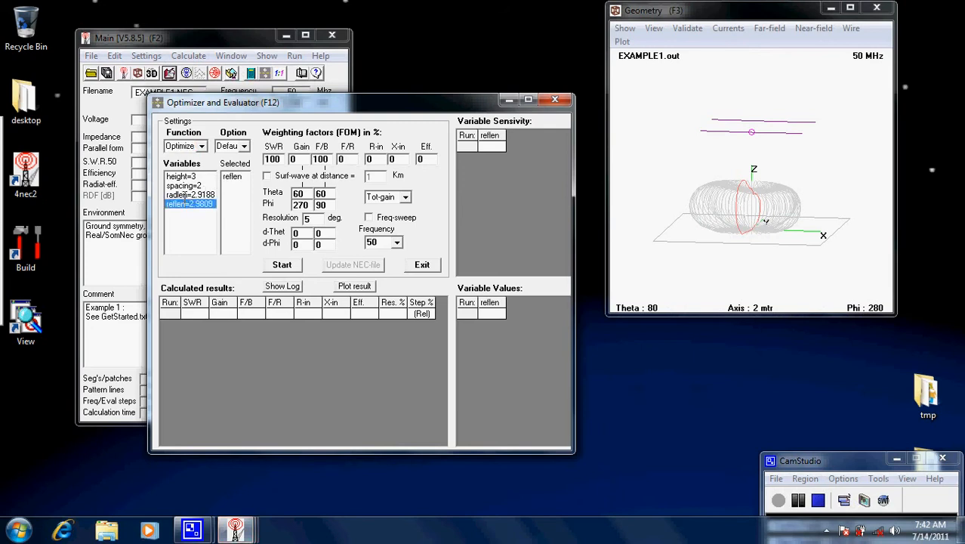
left_click(190, 194)
left_click(185, 185)
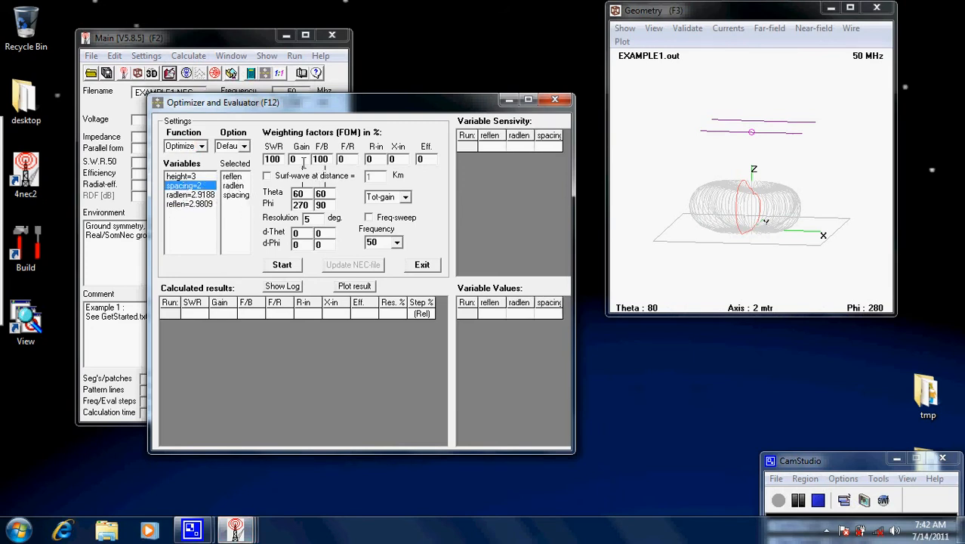
left_click(284, 264)
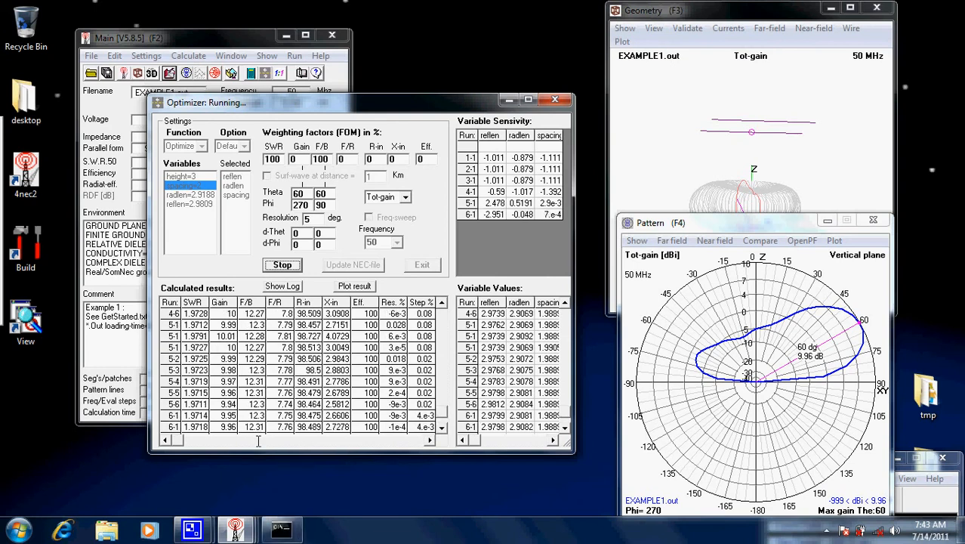
left_click(510, 306)
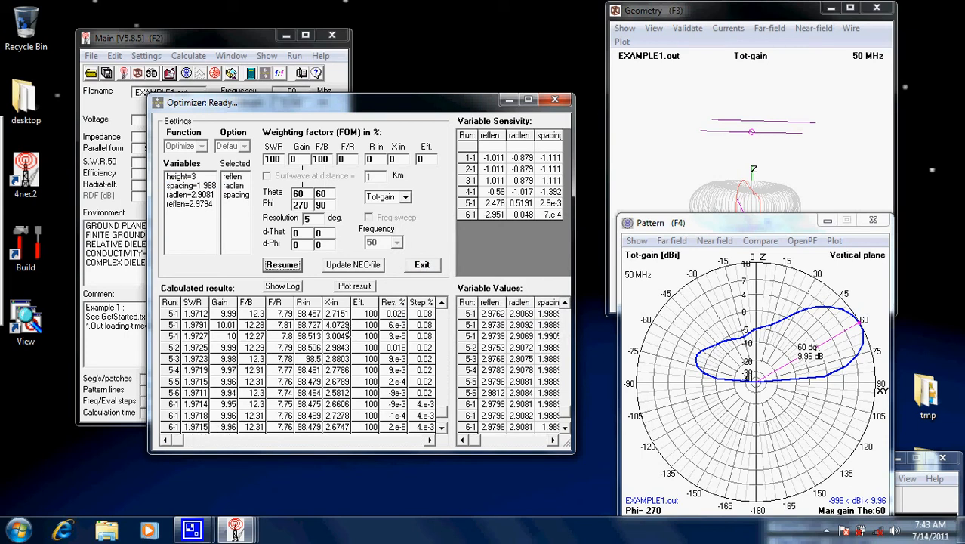
Save the optimized variables to EXAMPLE1.NEC, overwriting the existing file, and close the optimizer
left_click(353, 265)
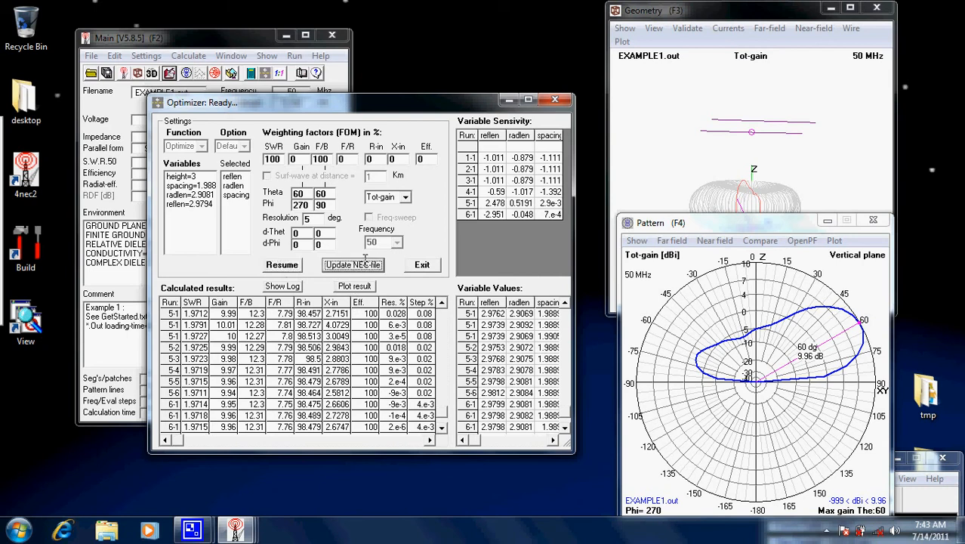
left_click(589, 386)
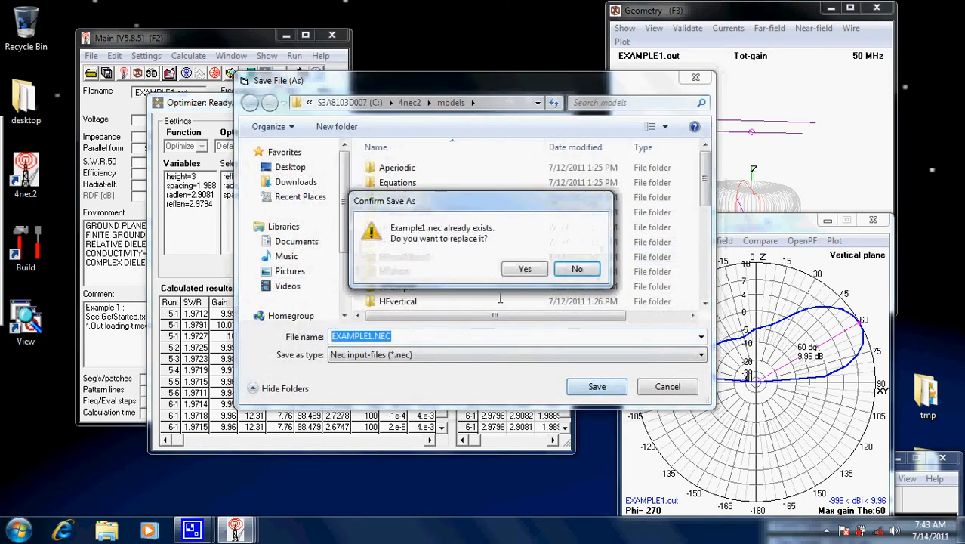
left_click(521, 269)
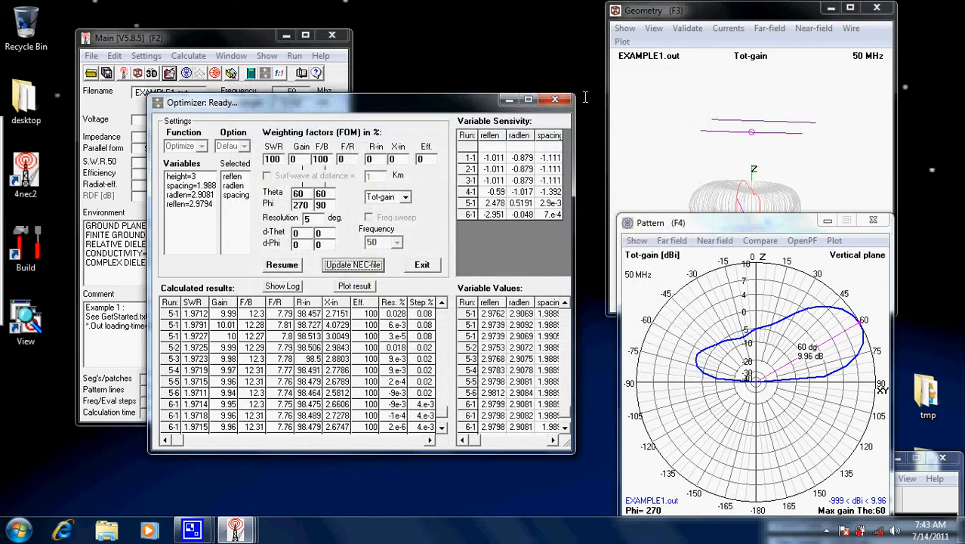
left_click(555, 100)
left_click(188, 55)
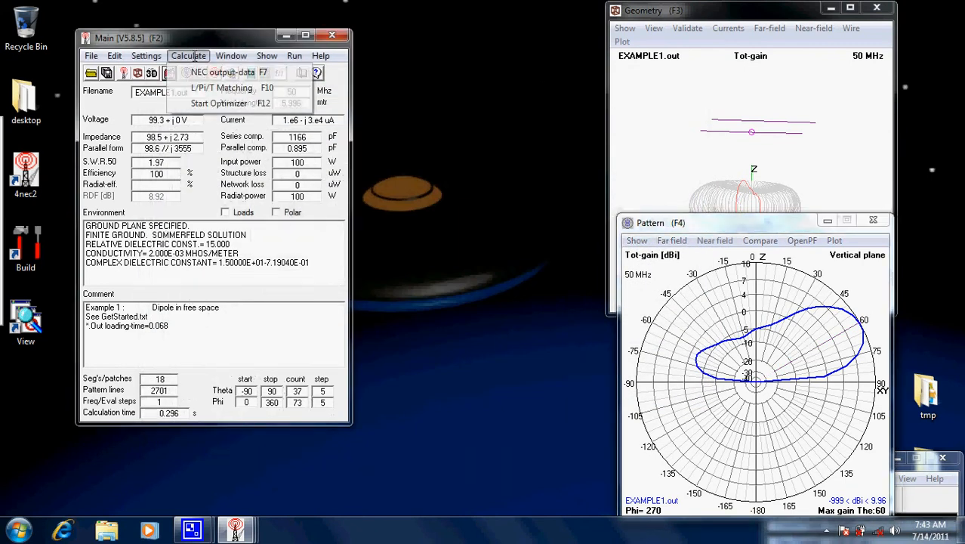
left_click(213, 88)
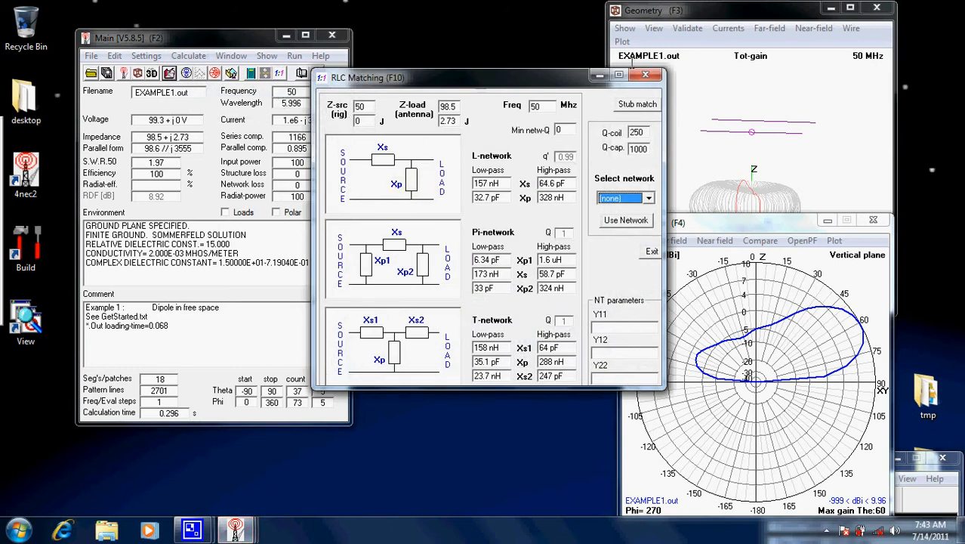
left_click(646, 74)
Open RLC matching for the antenna, try the L low-pass network, and select the Pi high-pass network instead
left_click(188, 55)
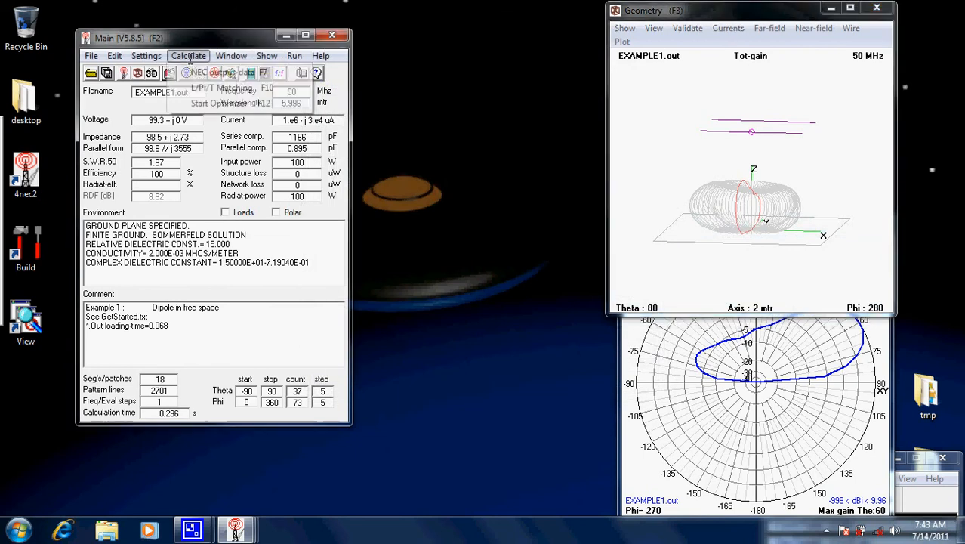
left_click(219, 87)
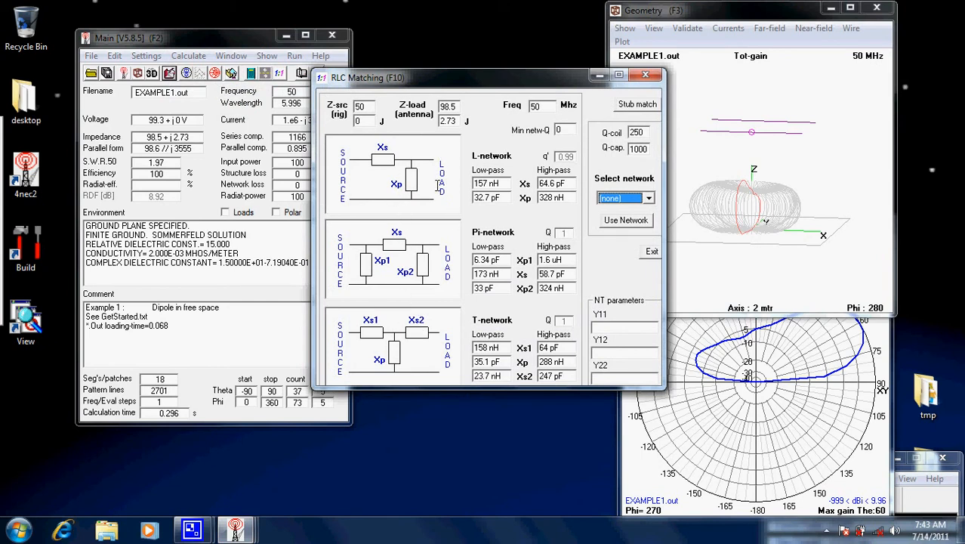
left_click(647, 198)
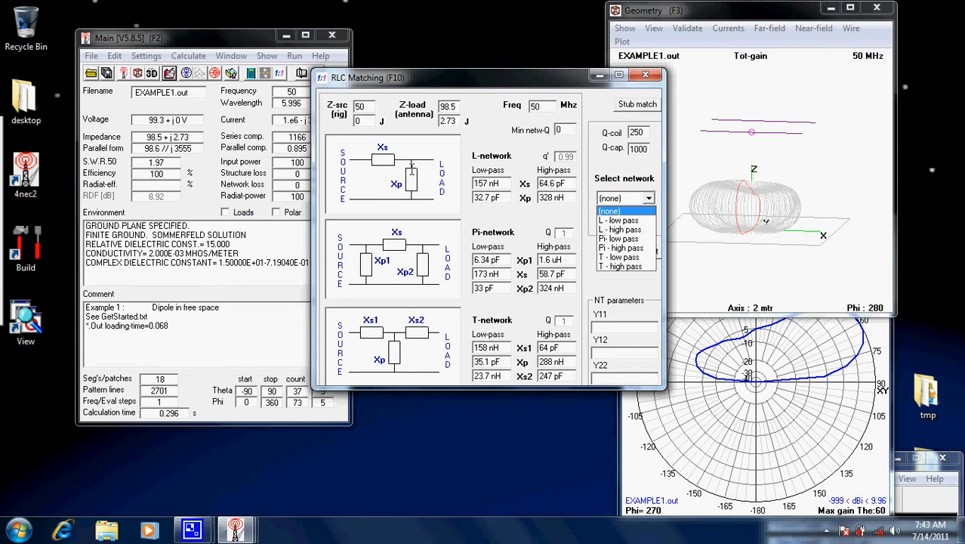
left_click(623, 221)
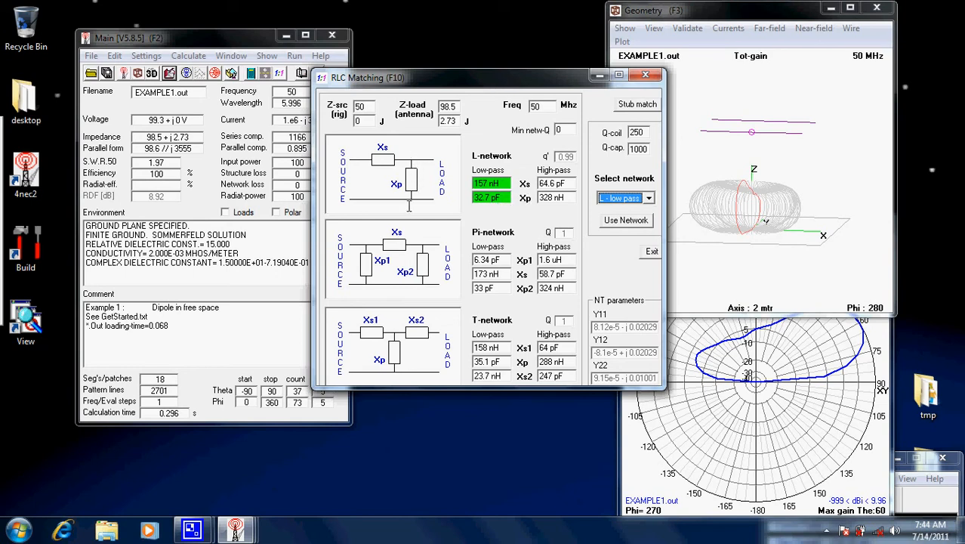
left_click(648, 198)
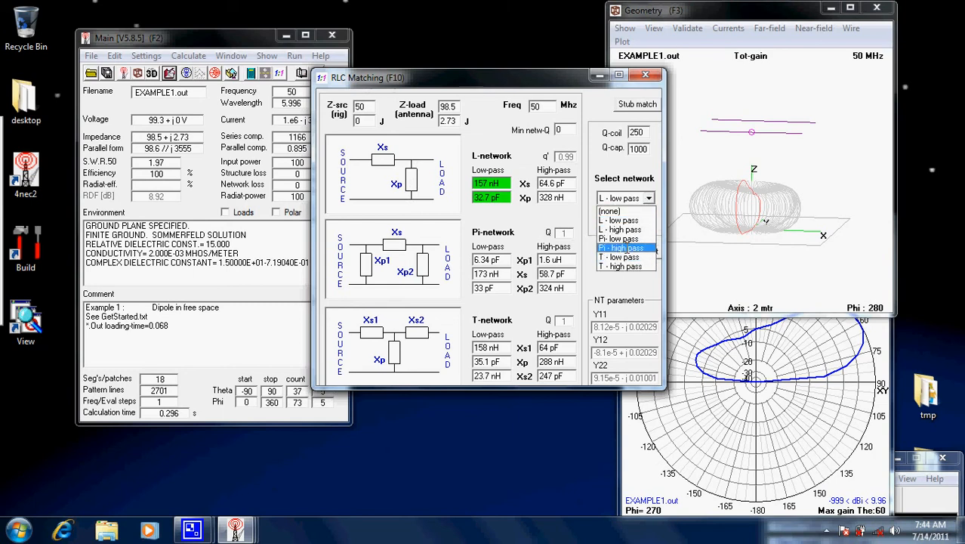
left_click(624, 247)
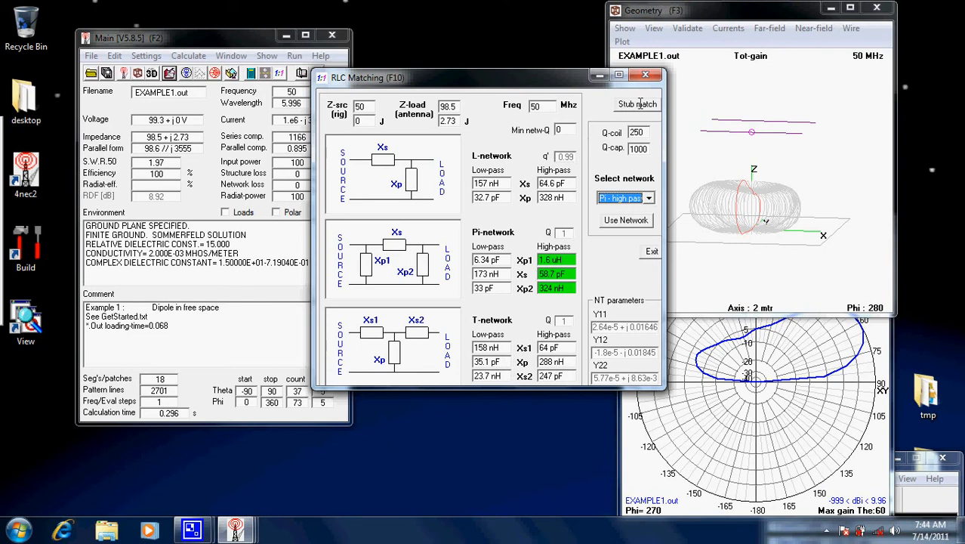
Apply the Pi high-pass network to the antenna and generate its far-field pattern
left_click(625, 219)
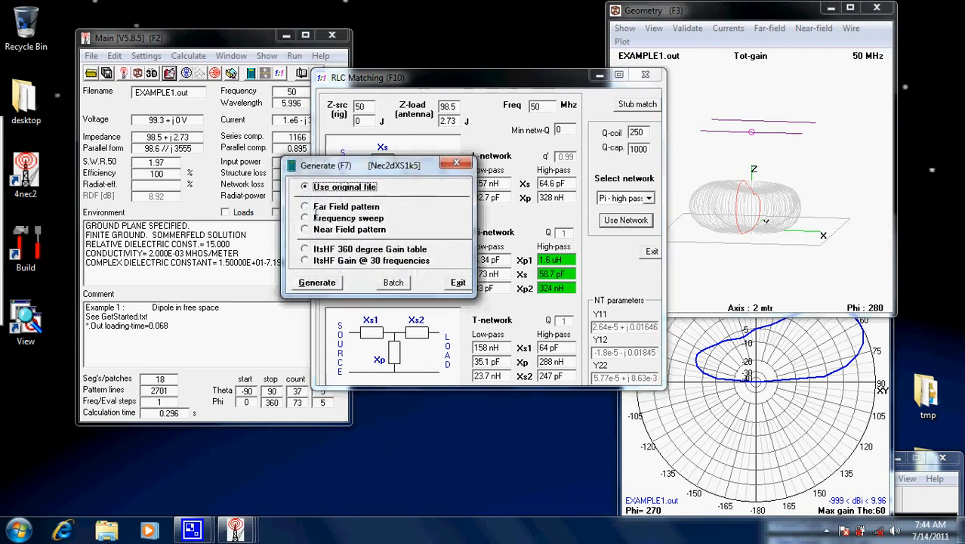
left_click(316, 212)
left_click(325, 378)
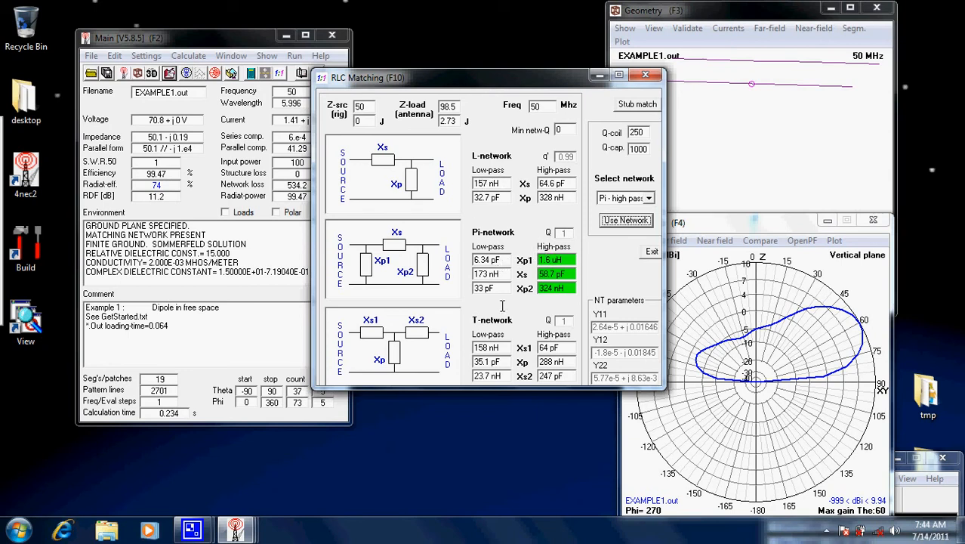
Switch from RLC matching to stub matching, check the available matching networks, and keep Parallel stub
left_click(646, 103)
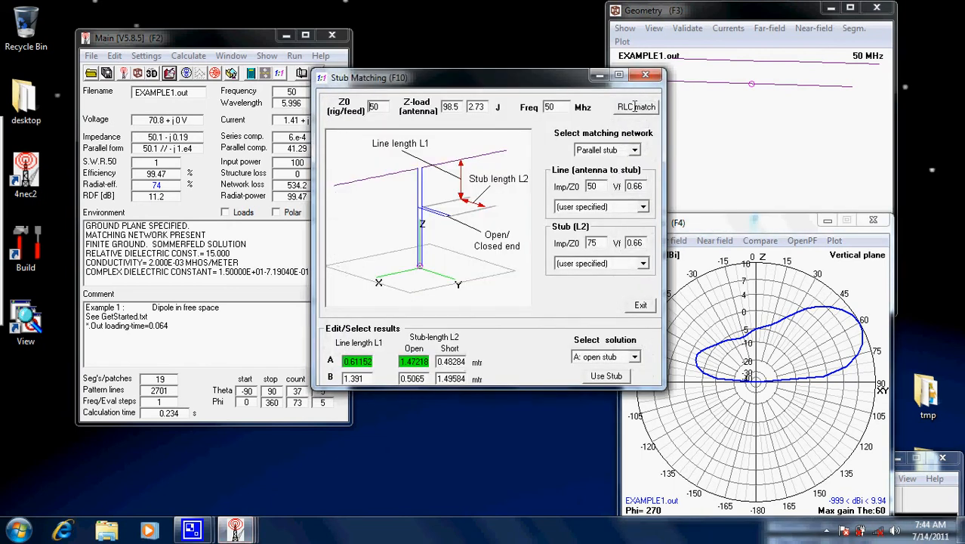
left_click(635, 107)
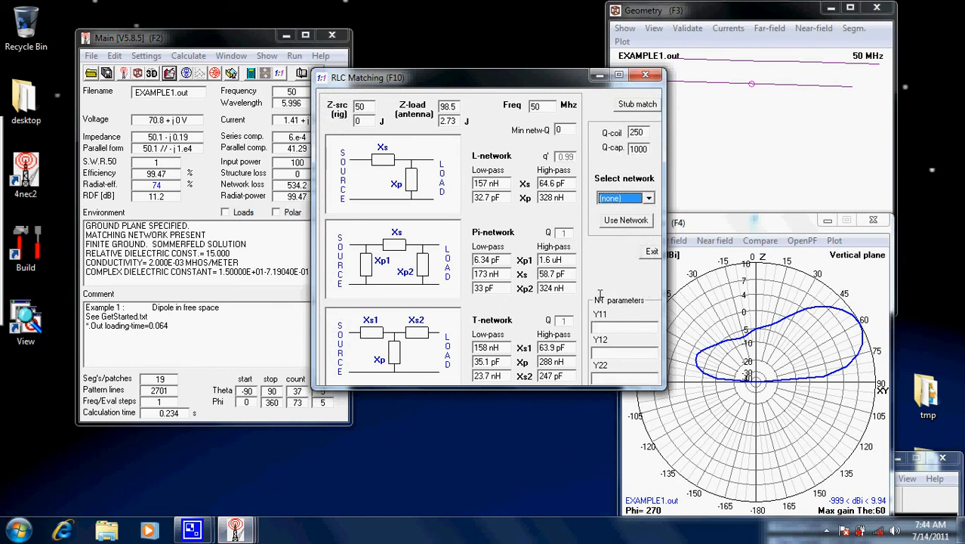
left_click(641, 101)
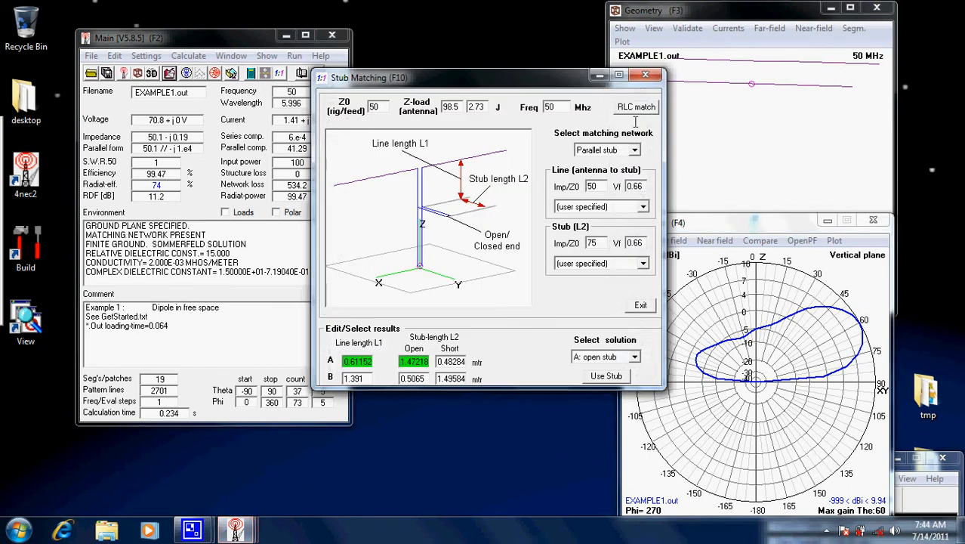
left_click(635, 150)
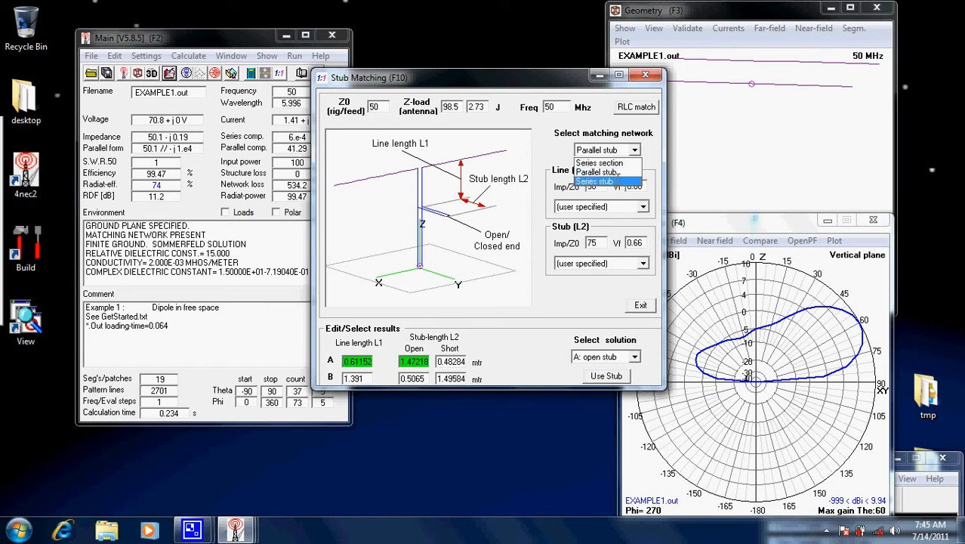
left_click(647, 136)
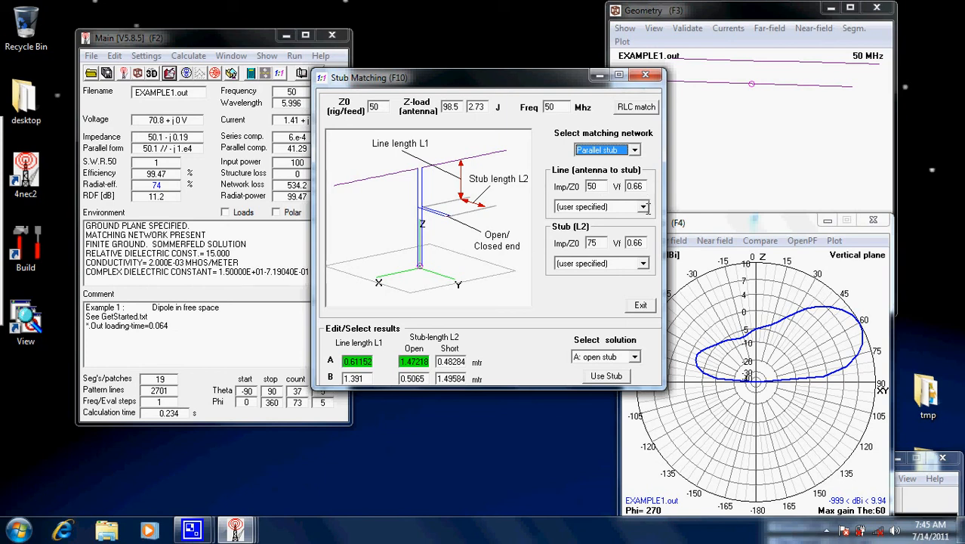
Look through the predefined cable types for the line and the stub, leaving both user specified
left_click(643, 206)
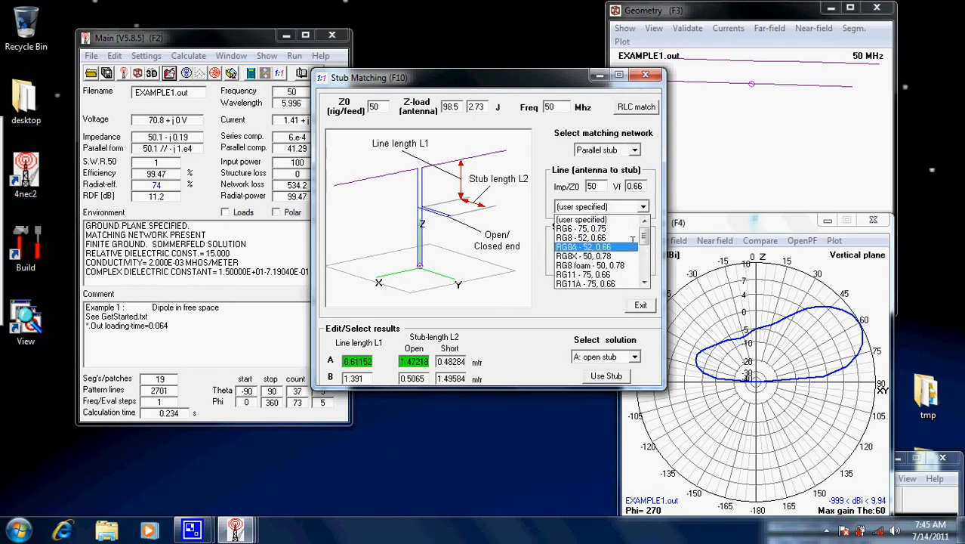
mouse_move(646, 236)
left_mouse_down()
mouse_move(648, 294)
mouse_move(644, 228)
left_mouse_up()
left_click(641, 189)
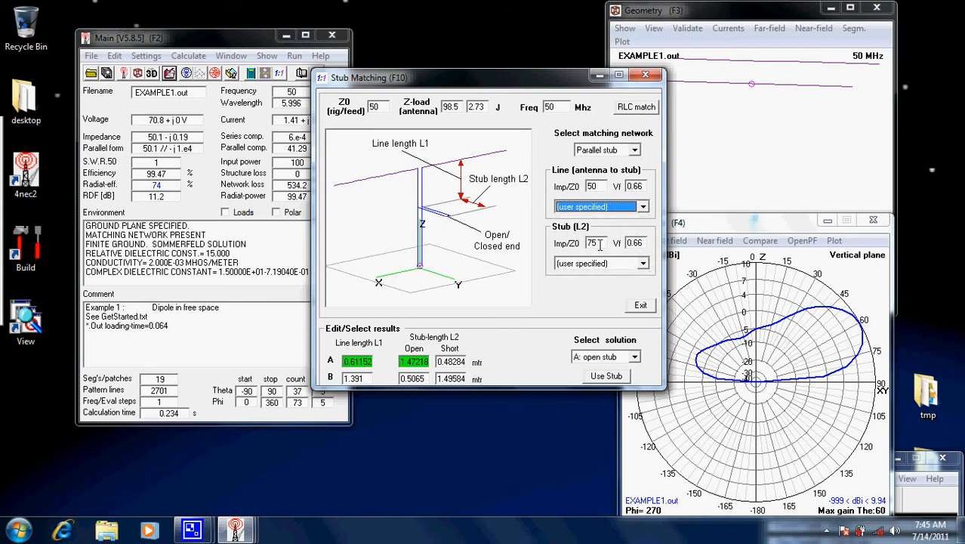
left_click(643, 262)
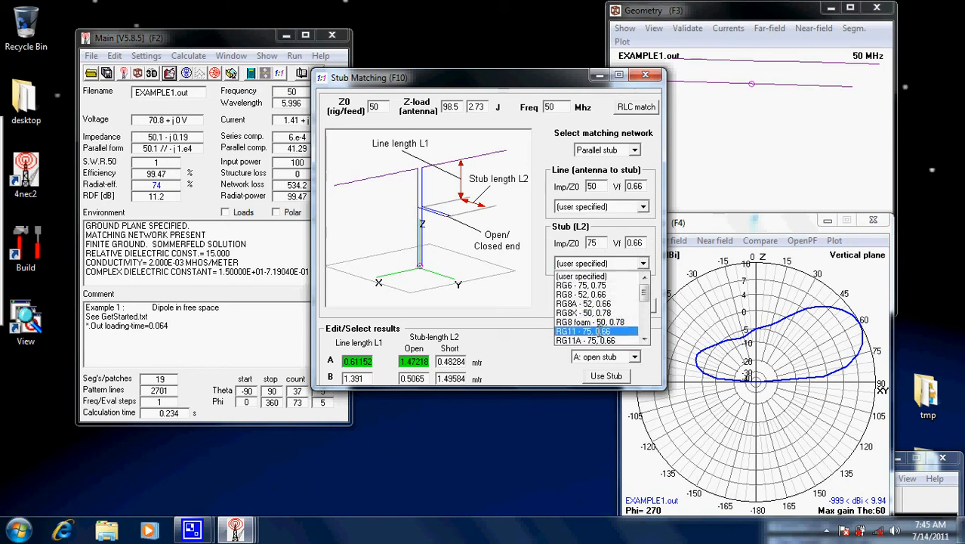
left_click(551, 240)
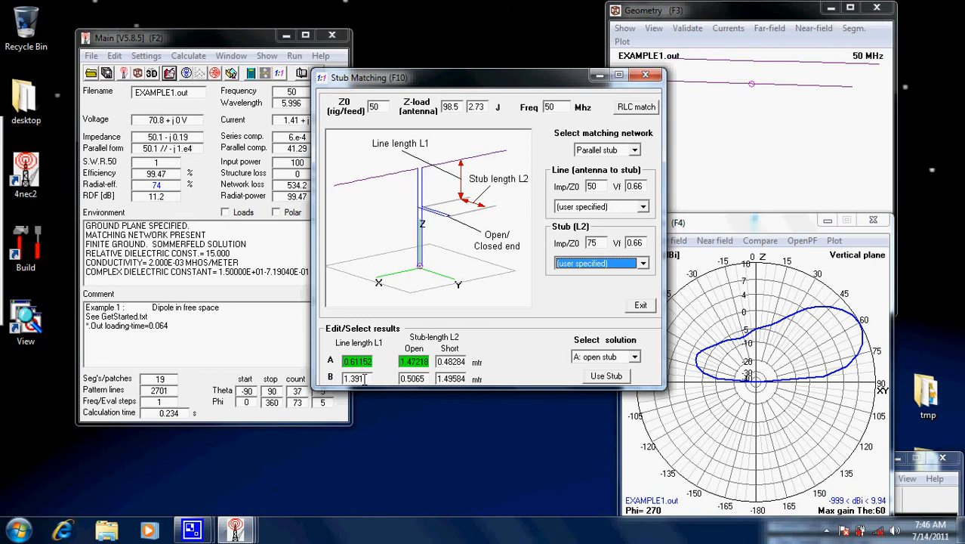
Apply the parallel stub with solution A: short stub and generate the far-field pattern
left_click(630, 358)
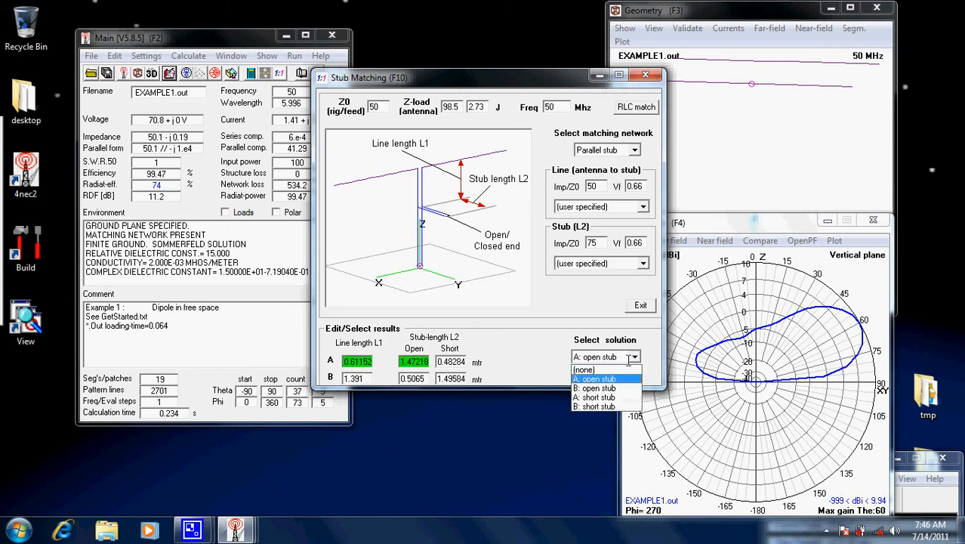
left_click(612, 398)
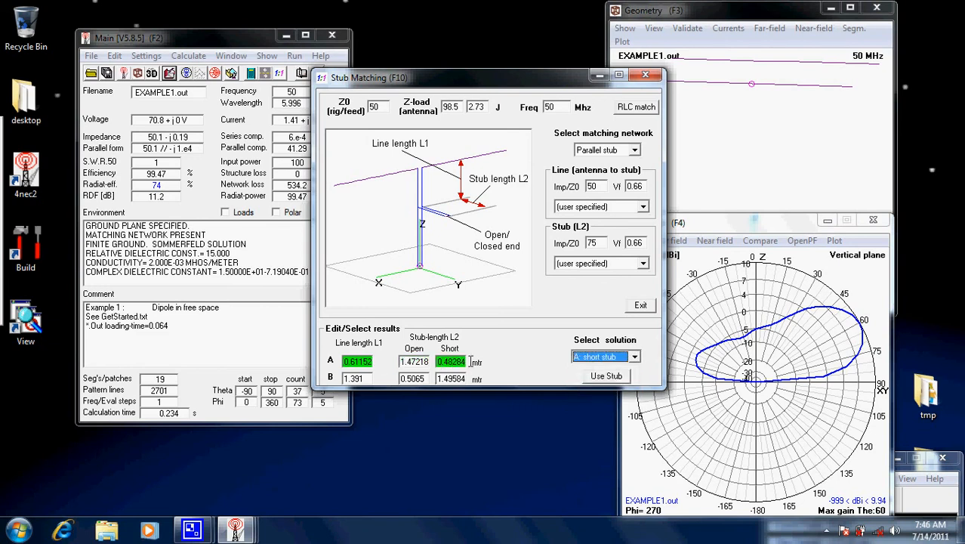
left_click(609, 376)
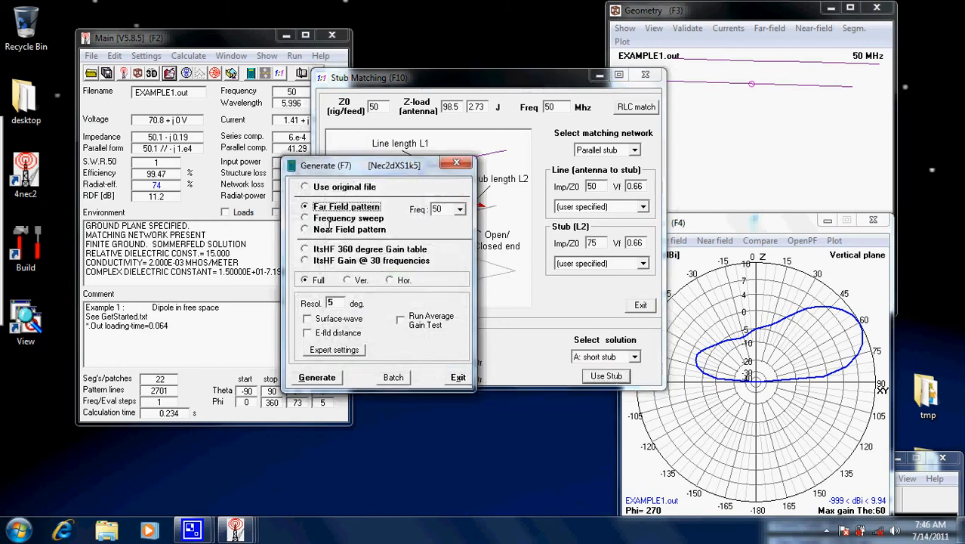
left_click(330, 372)
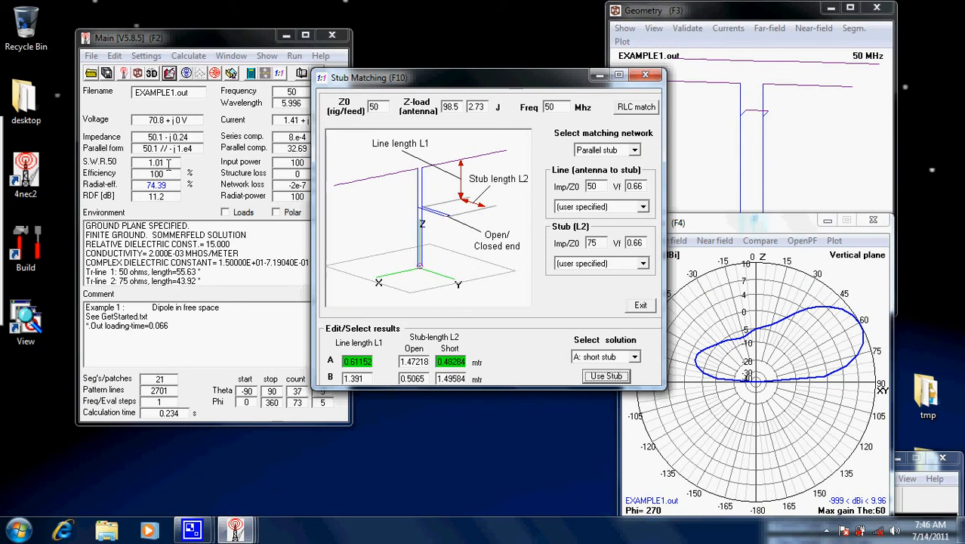
Change the matching network to Series section and set the match-line (L2) cable to Twin flat - 300, 0.82
left_click(617, 149)
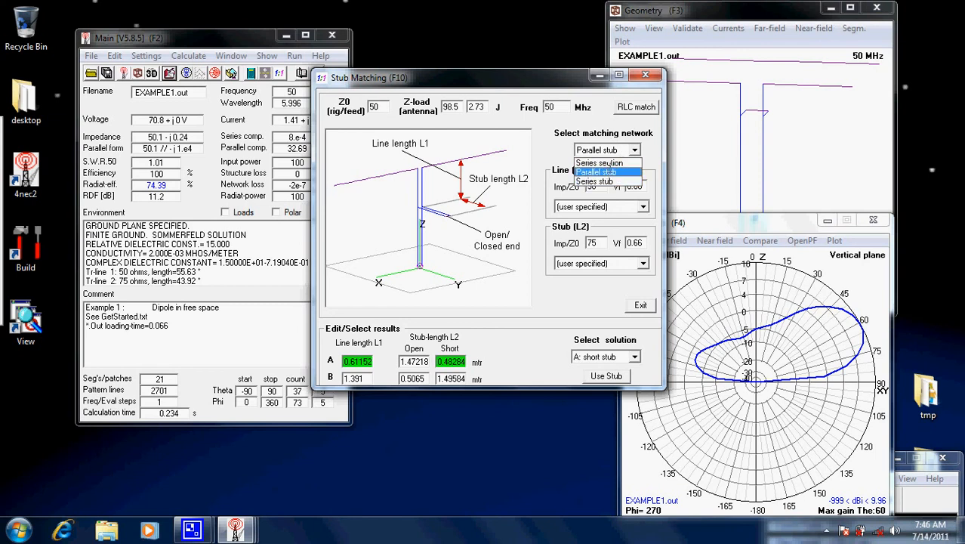
left_click(619, 163)
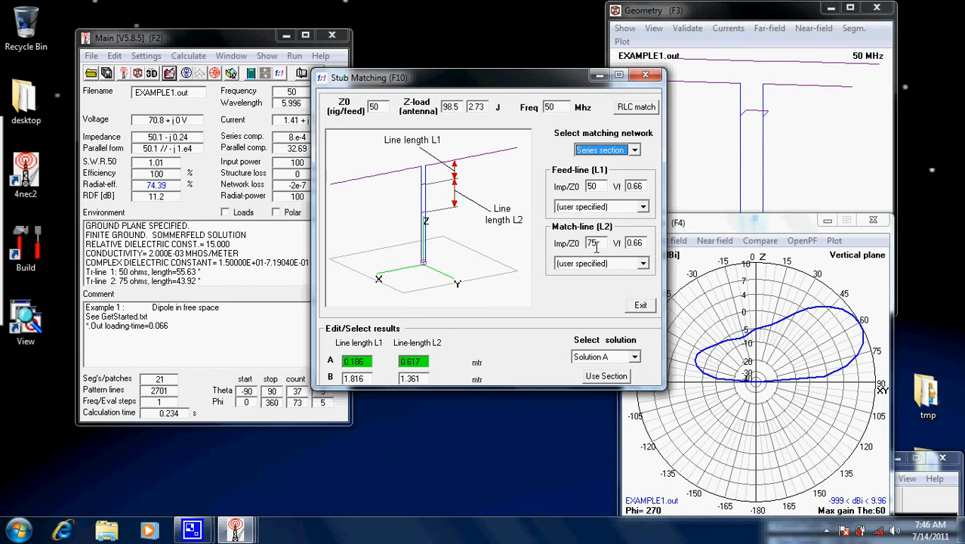
left_click(643, 263)
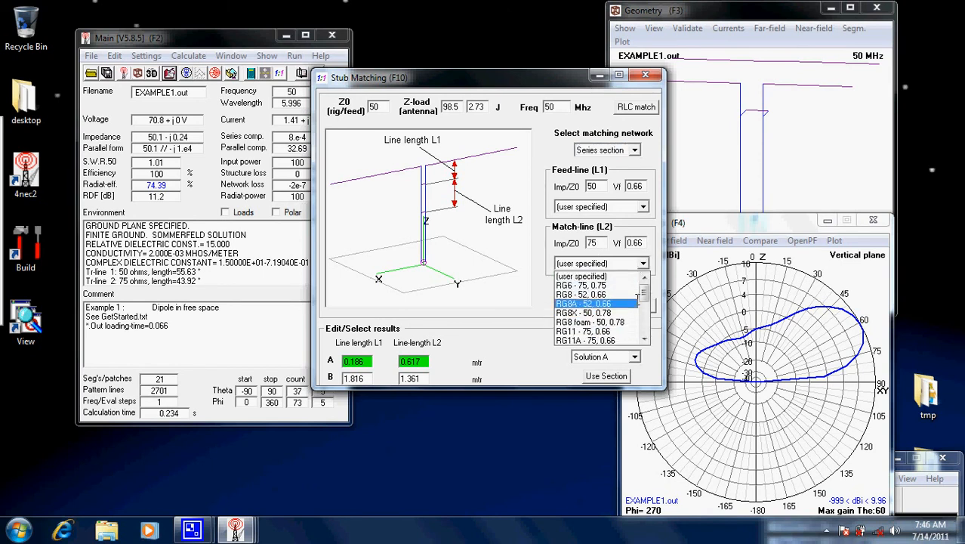
left_click_drag(644, 294, 646, 314)
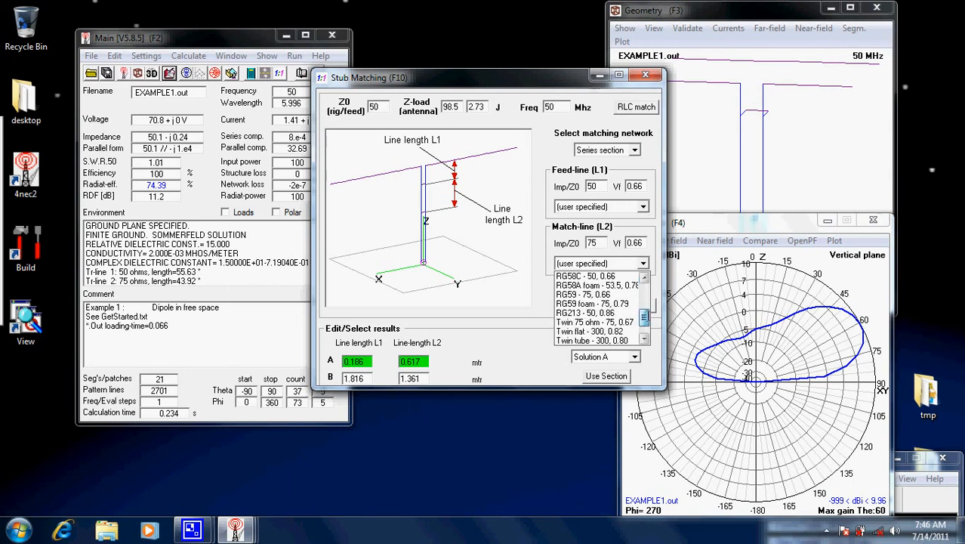
left_click(587, 334)
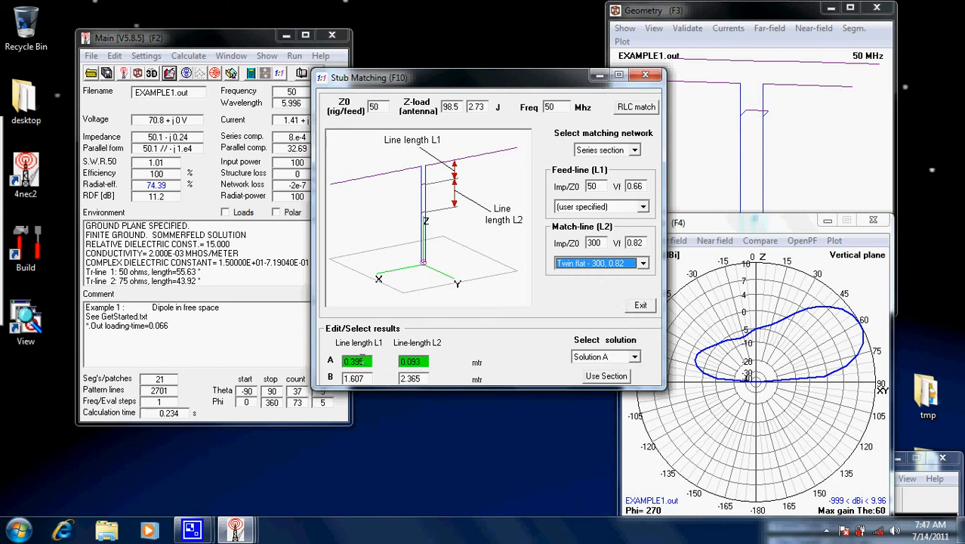
Apply the series section with Solution B, generate its far-field pattern, and close the matching window
left_click(628, 361)
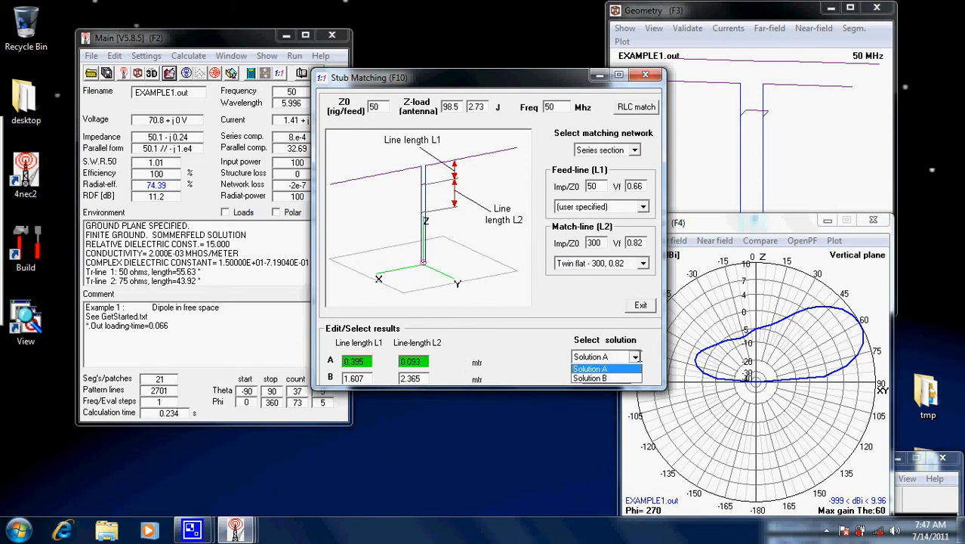
left_click(608, 385)
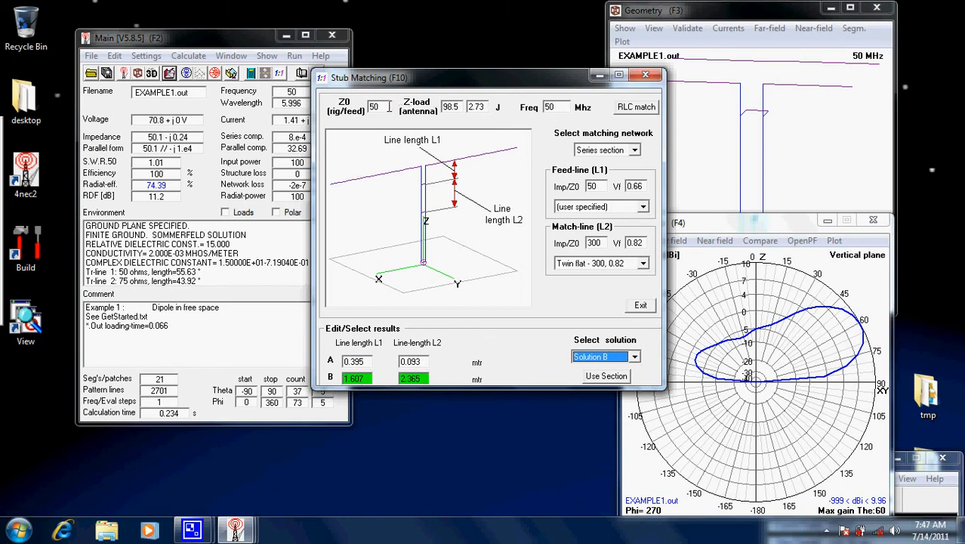
left_click(604, 376)
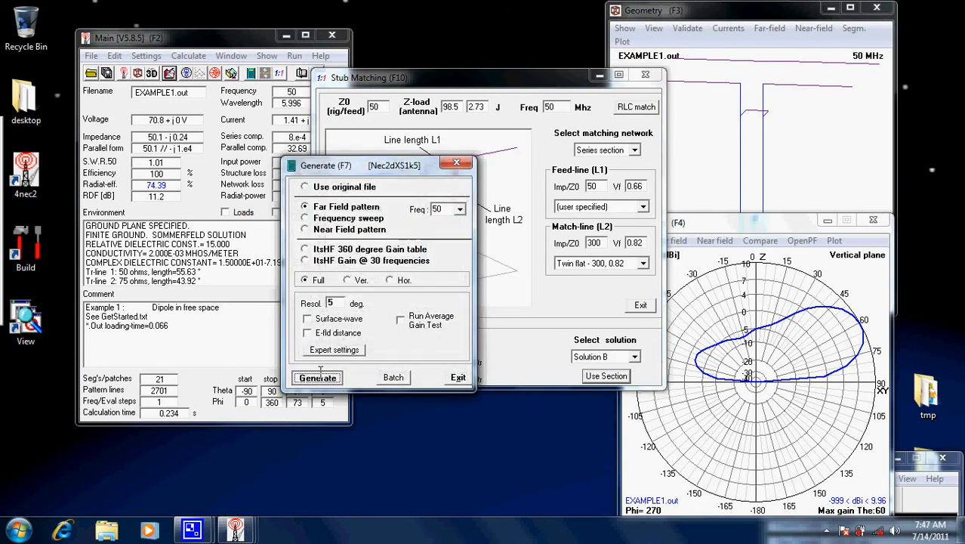
left_click(319, 373)
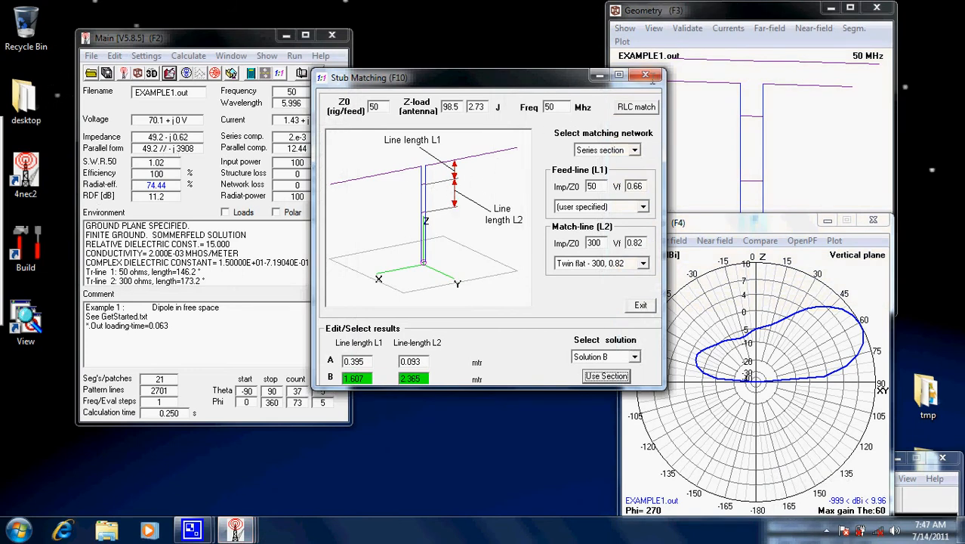
left_click(646, 75)
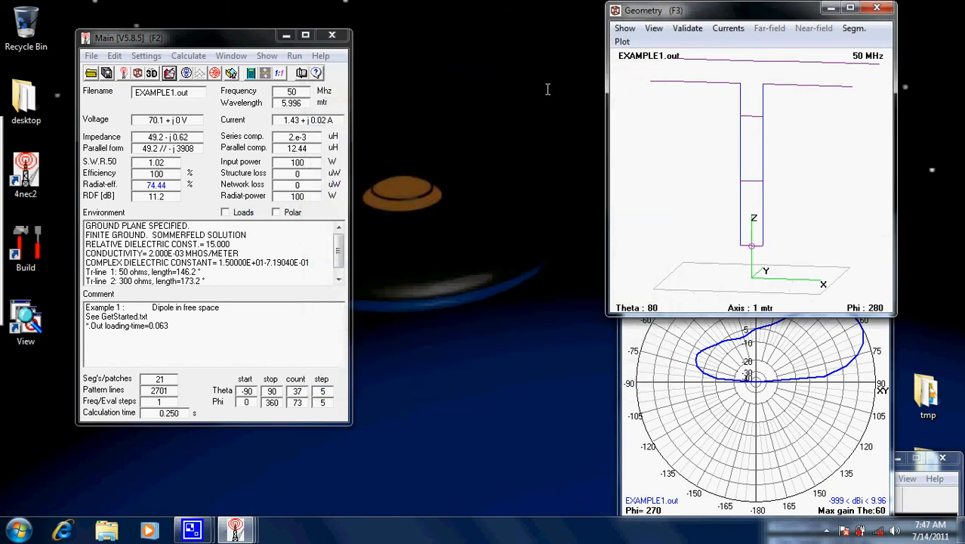
left_click(194, 35)
left_click(188, 55)
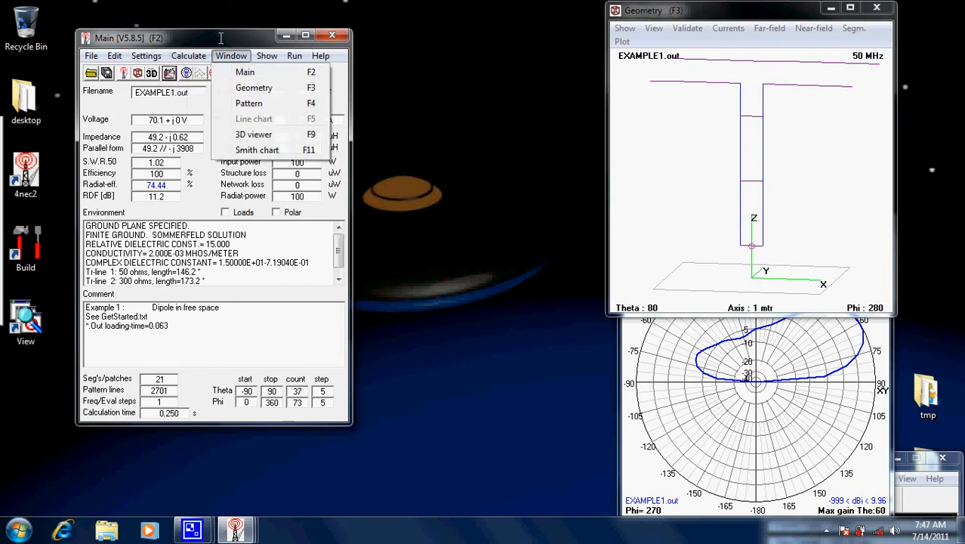
left_click(223, 36)
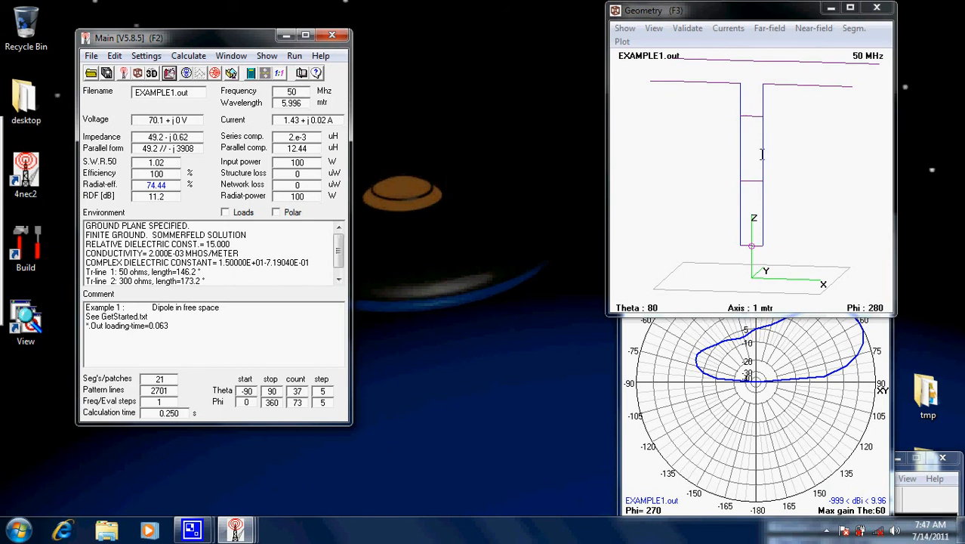
Inspect the series-section matched antenna's structure in the geometry view and the 3D viewer
left_click_drag(785, 173, 753, 184)
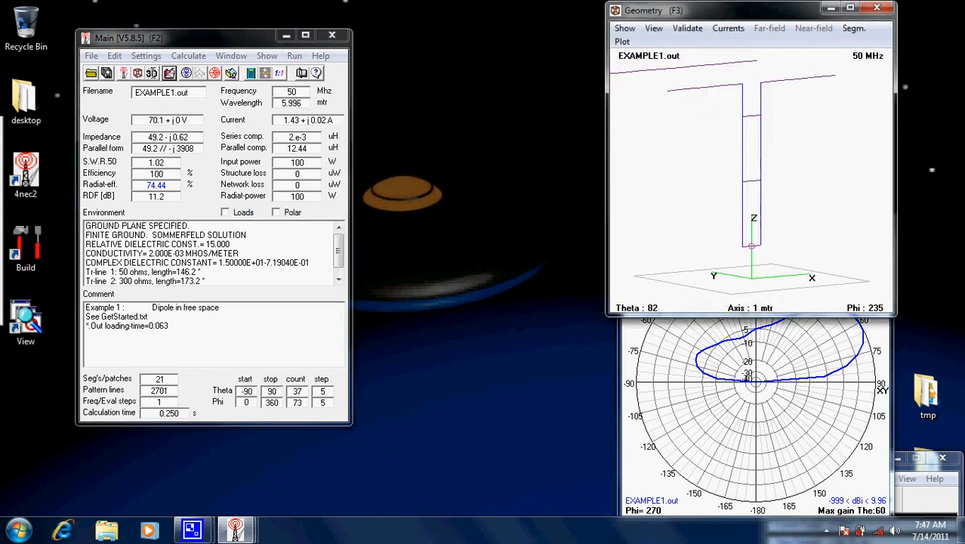
left_click(152, 73)
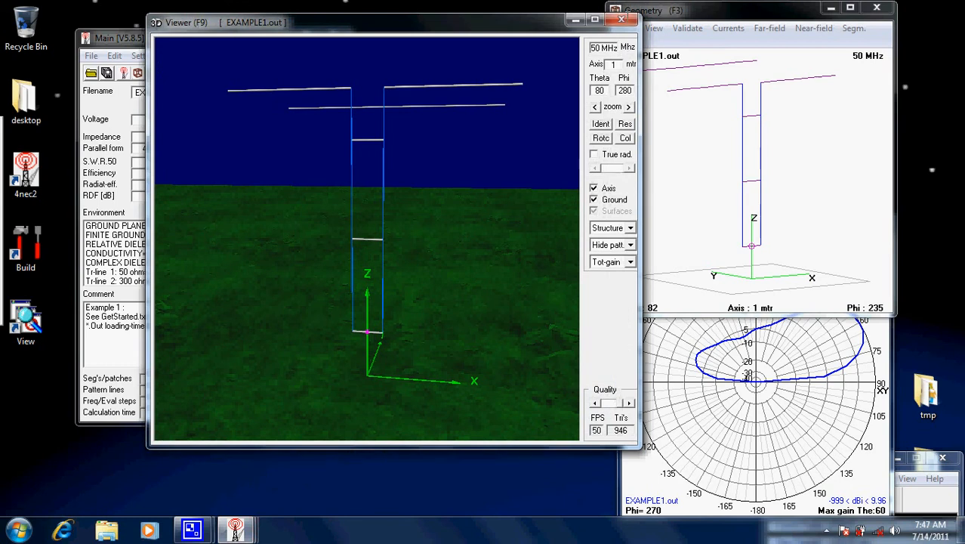
left_click(621, 20)
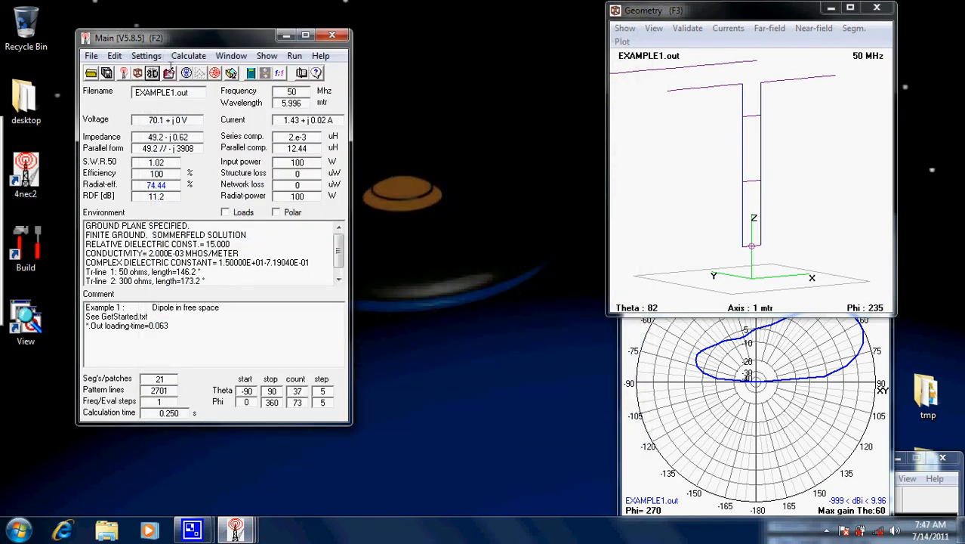
left_click(152, 73)
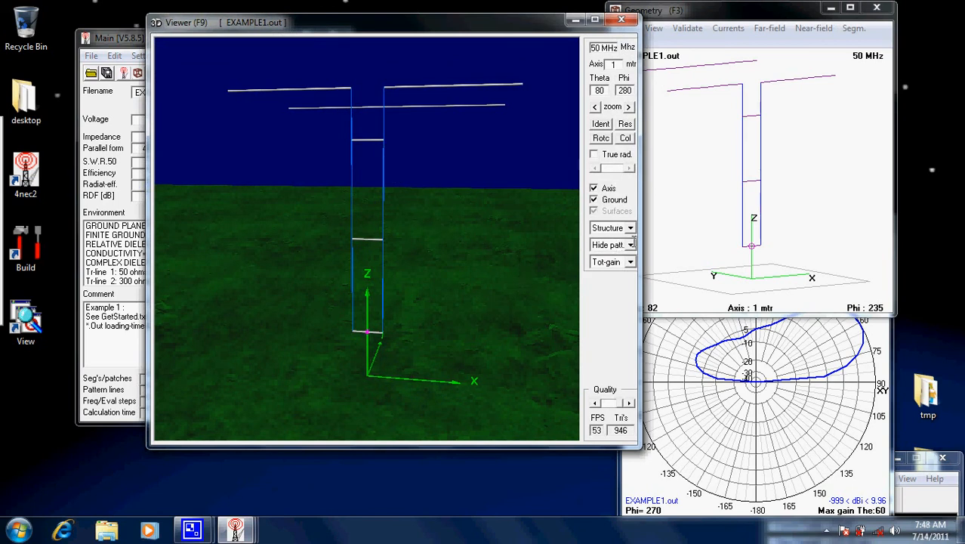
left_click_drag(425, 149, 418, 258)
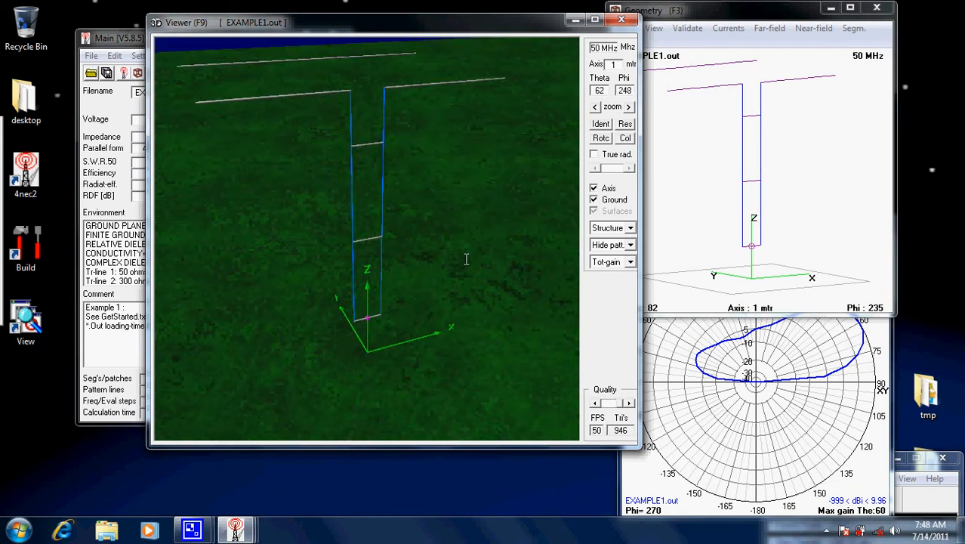
Display the far-field pattern as Multi-color in the 3D viewer and examine it from several sides
left_click(628, 246)
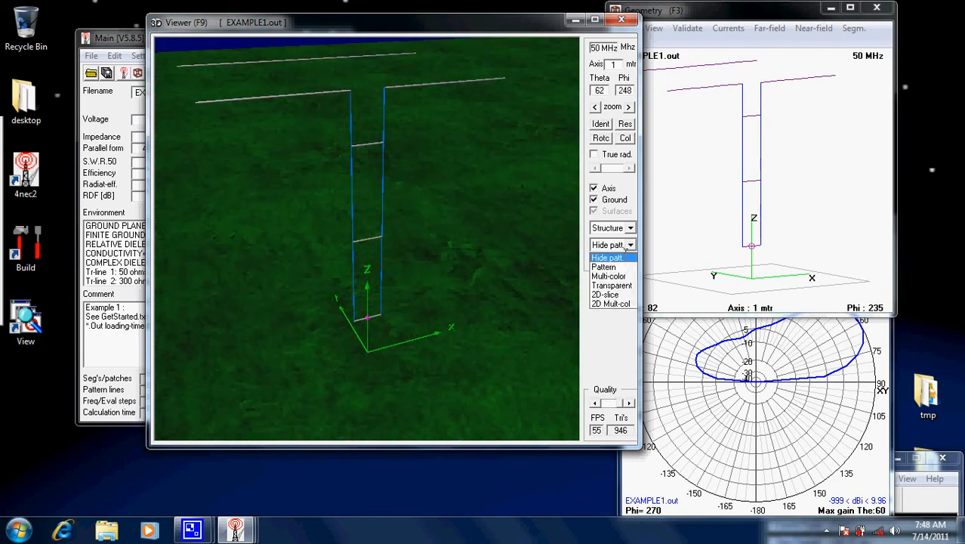
left_click(623, 258)
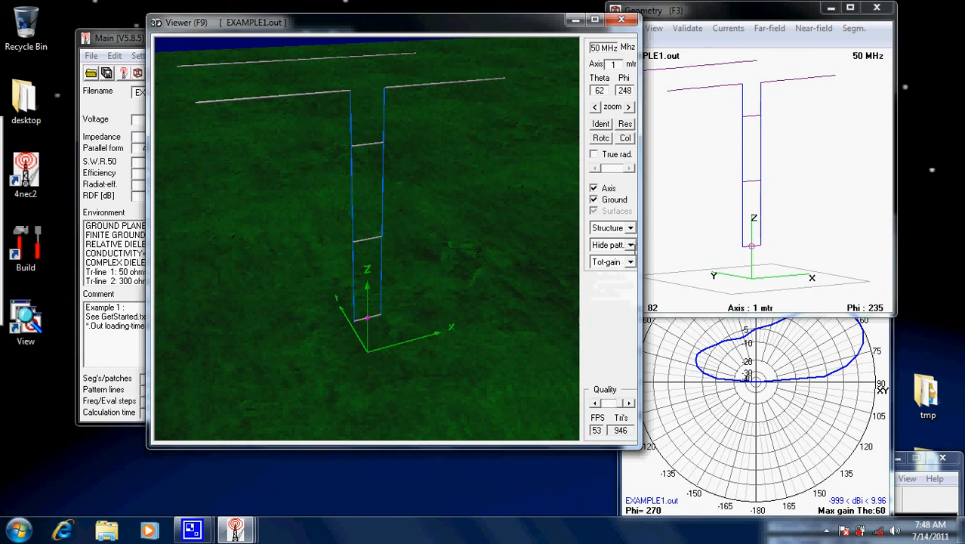
left_click(632, 245)
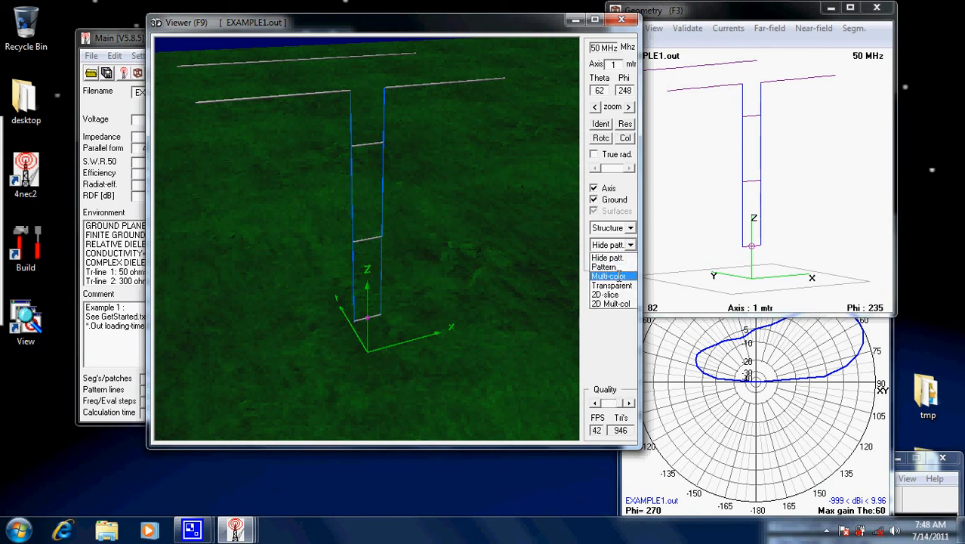
left_click(613, 276)
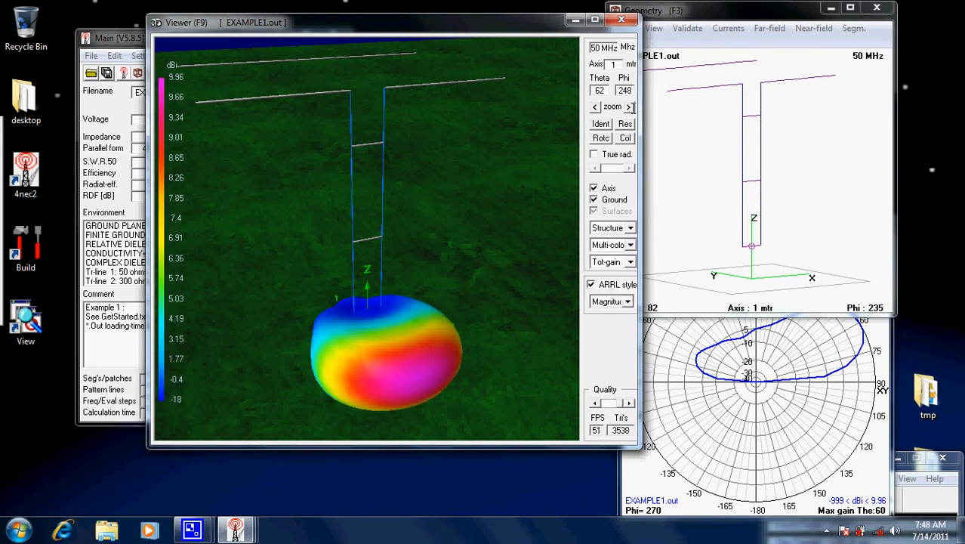
left_click(628, 107)
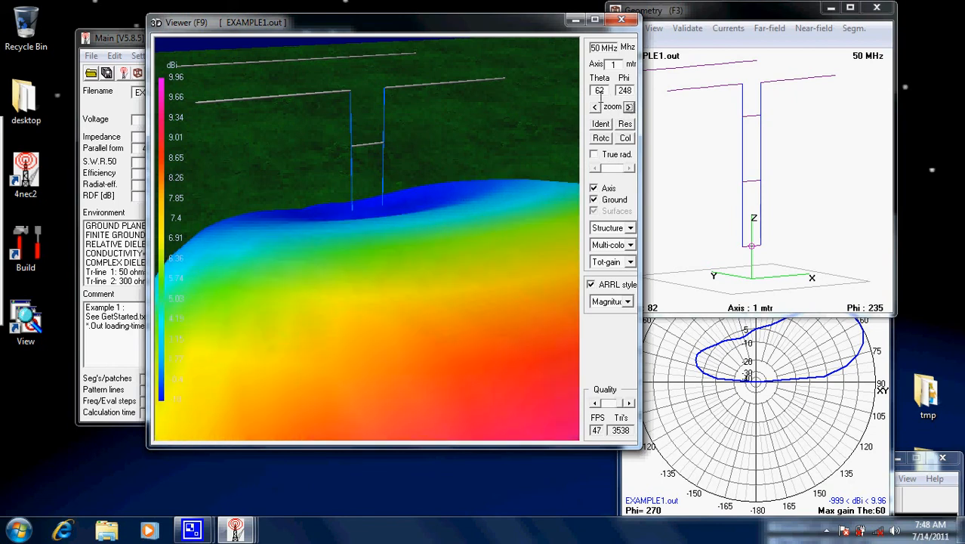
left_click(594, 107)
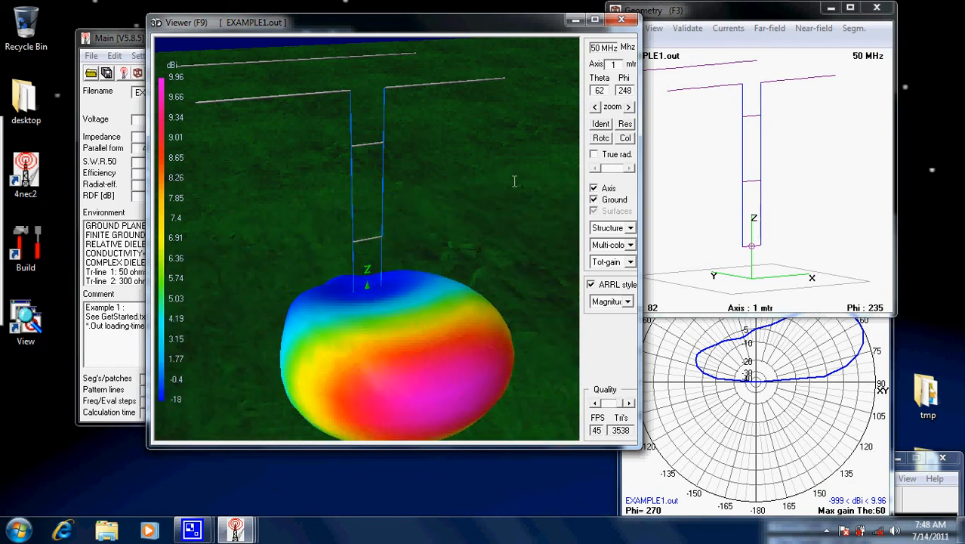
left_click_drag(514, 182, 236, 136)
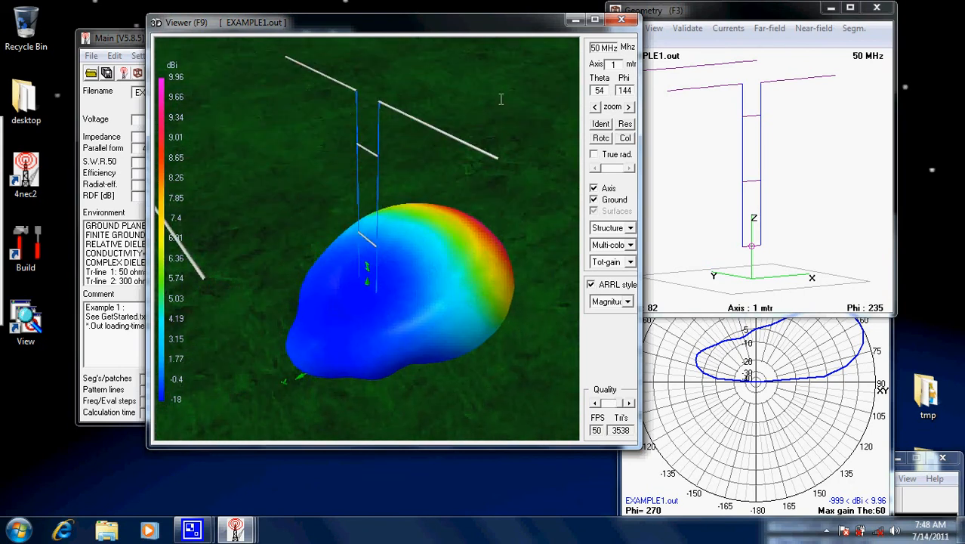
left_click_drag(501, 99, 463, 161)
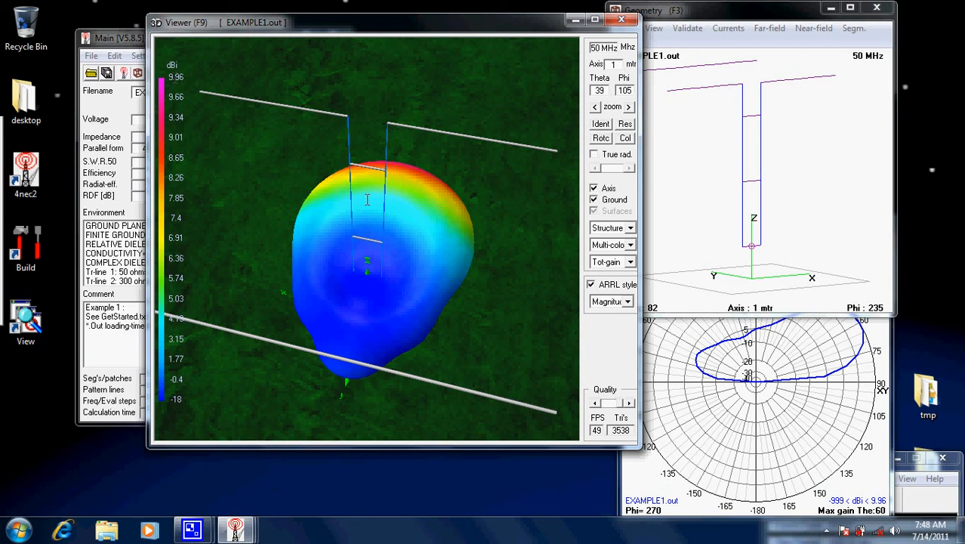
left_click_drag(510, 216, 295, 220)
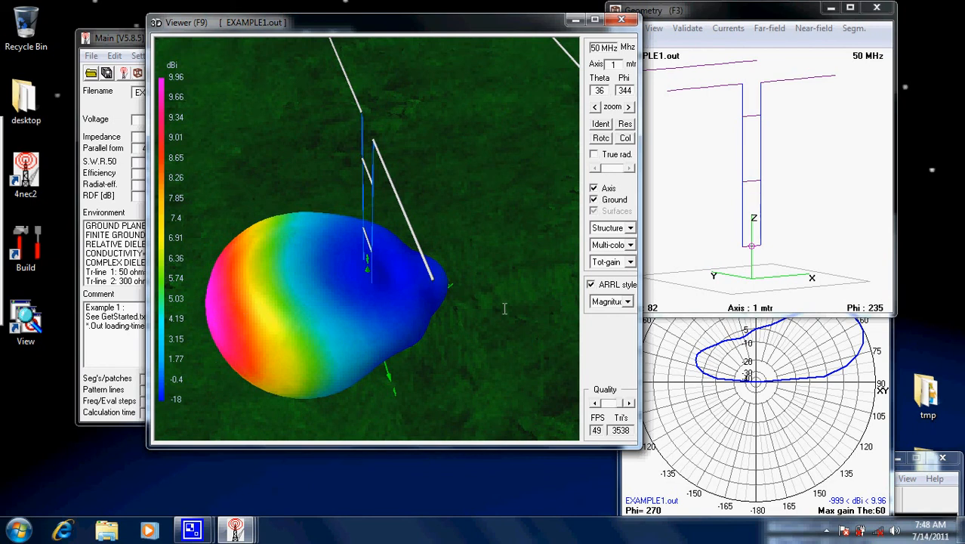
Display the 3D far-field pattern as Transparent and view it from near ground level
left_click(620, 245)
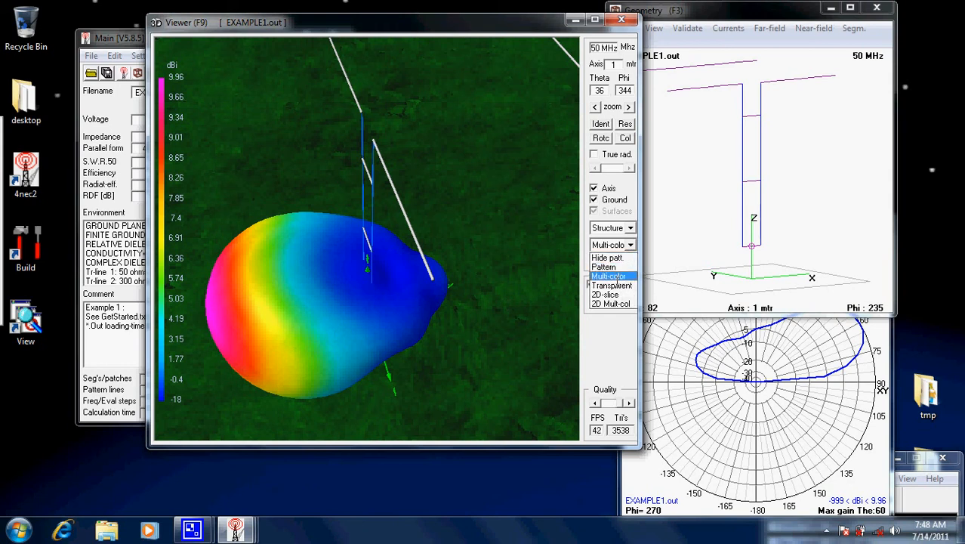
left_click(615, 284)
left_click_drag(479, 307, 445, 242)
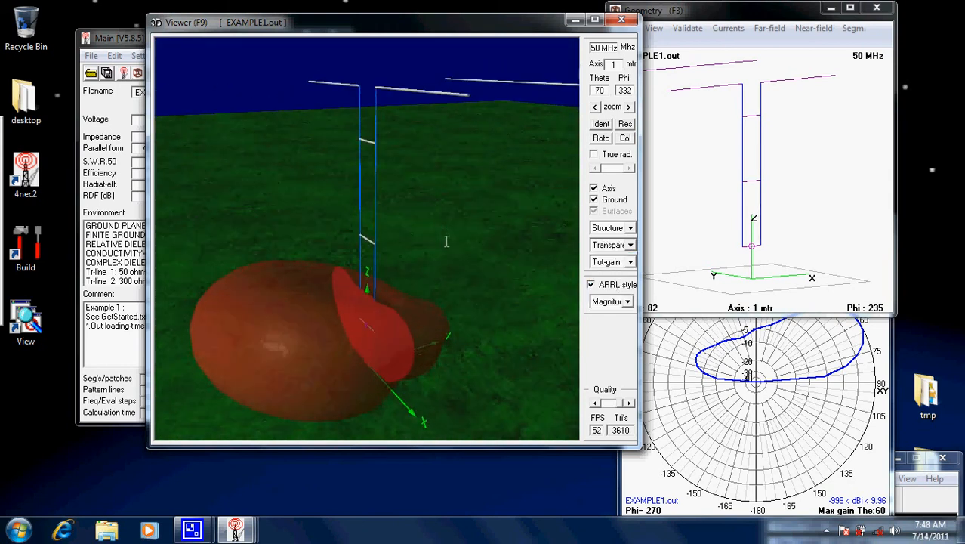
View the far-field pattern in the 2D-slice and 2D Mult-col display modes
left_click(630, 246)
left_click(614, 294)
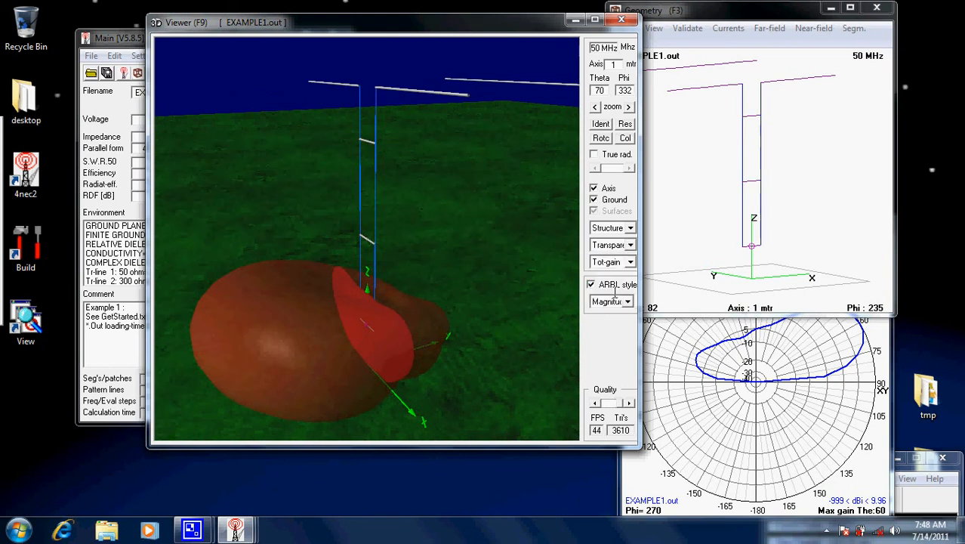
left_click(630, 245)
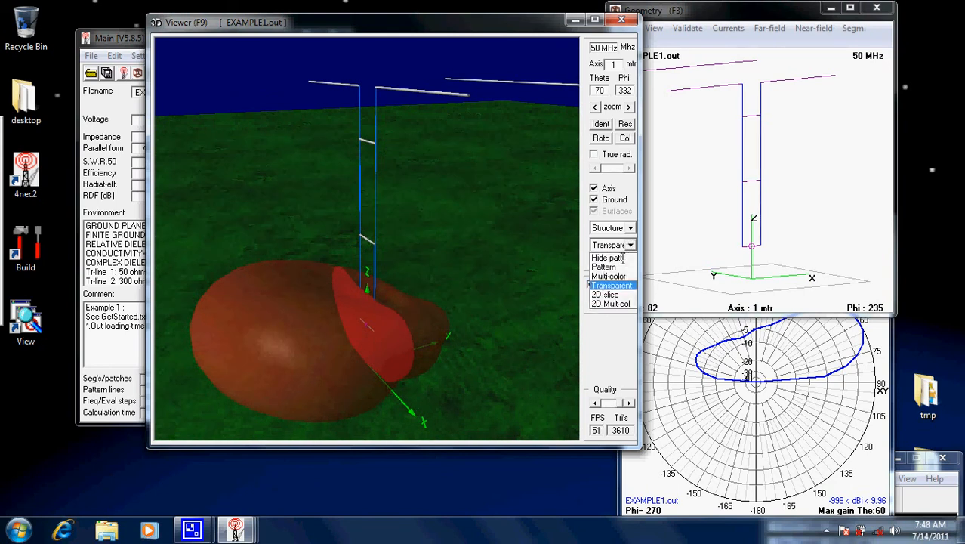
left_click(618, 294)
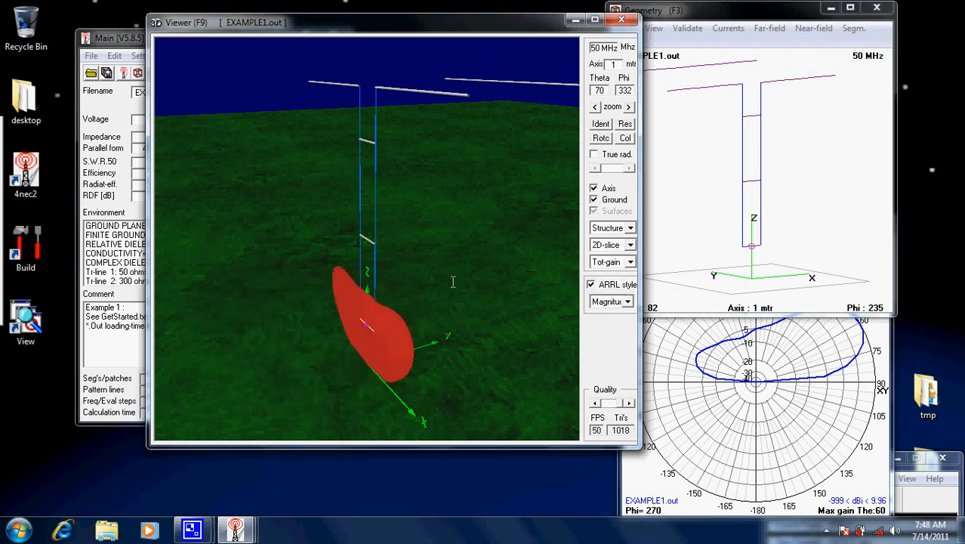
left_click(630, 245)
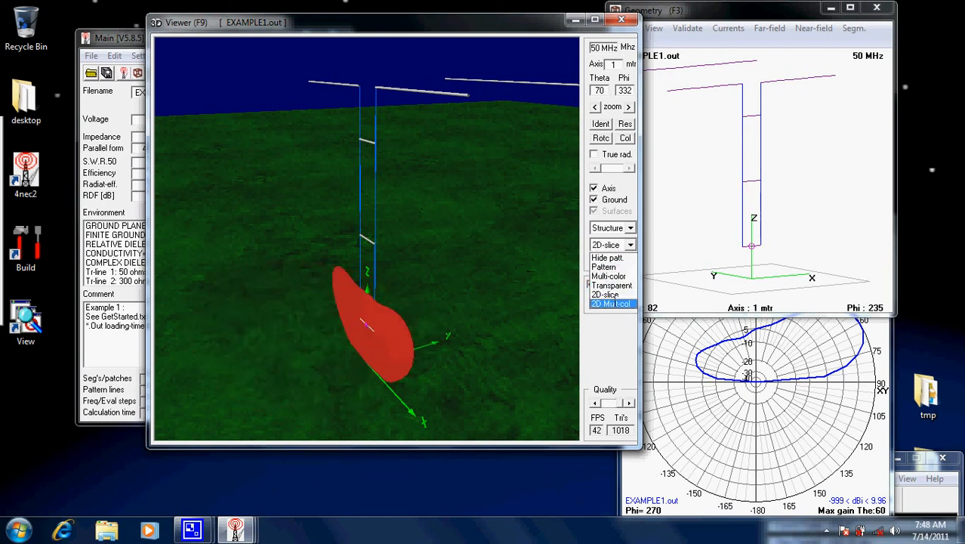
left_click(616, 303)
left_click_drag(403, 278, 574, 246)
Switch the 3D pattern display back to Multi-color and view it from above the ground
left_click(624, 244)
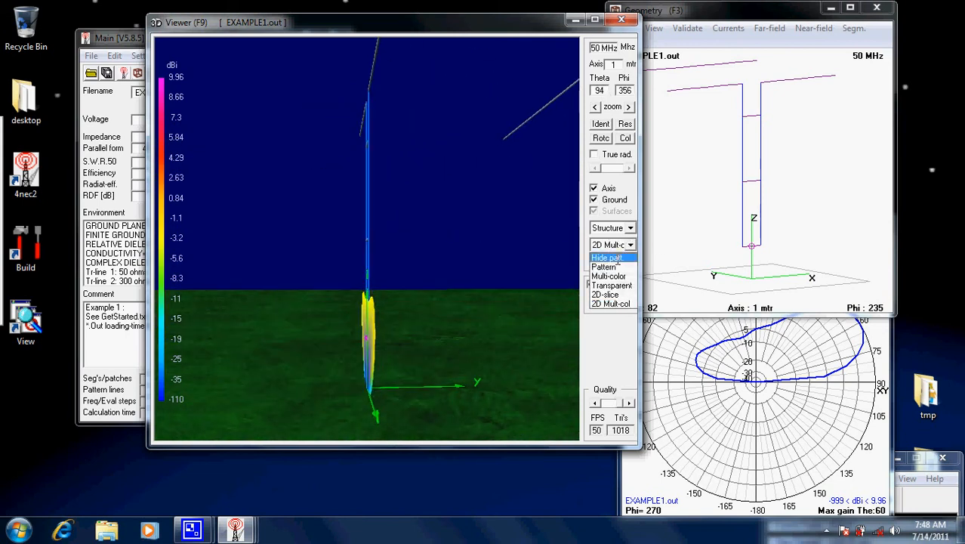
left_click(613, 276)
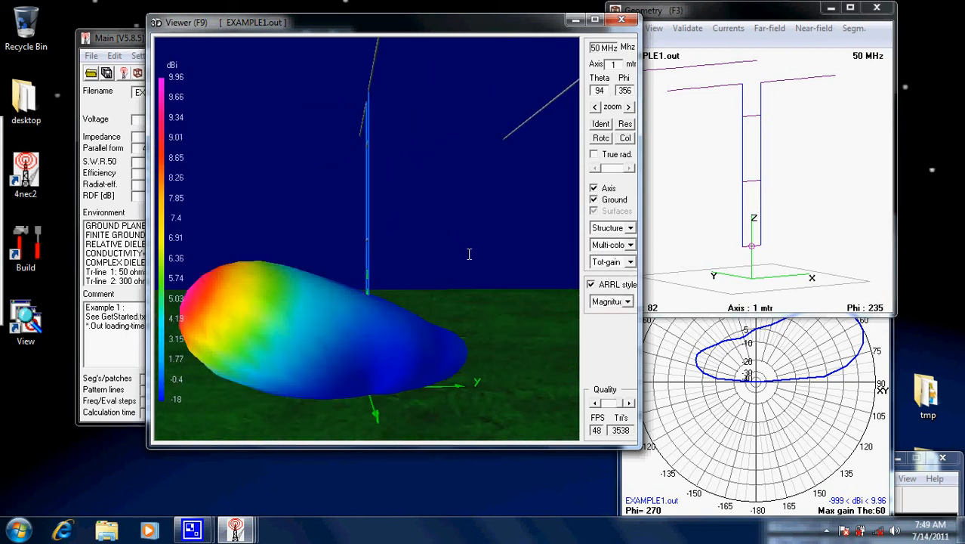
left_click_drag(476, 265, 446, 310)
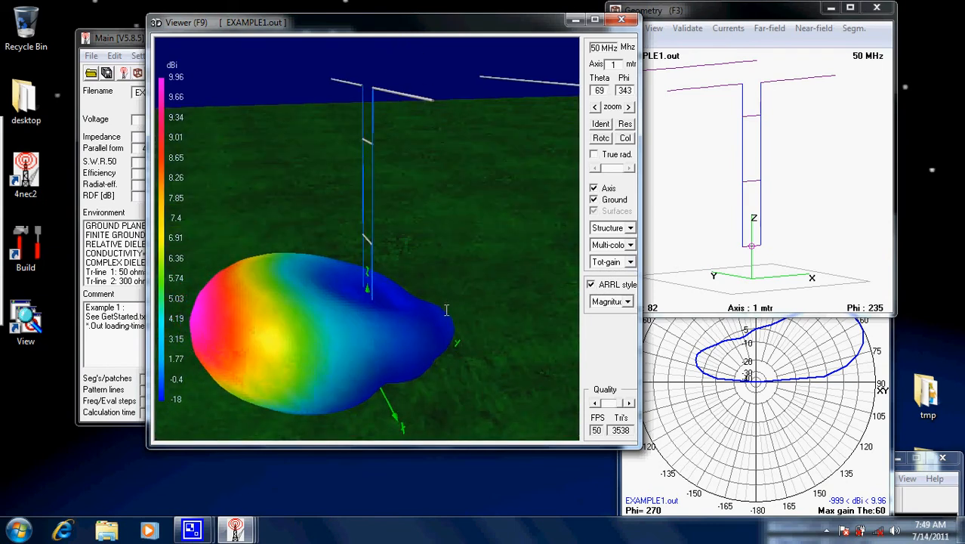
Examine the Multi-color pattern in the maximized 3D viewer, then restore and close the viewer
left_click(594, 20)
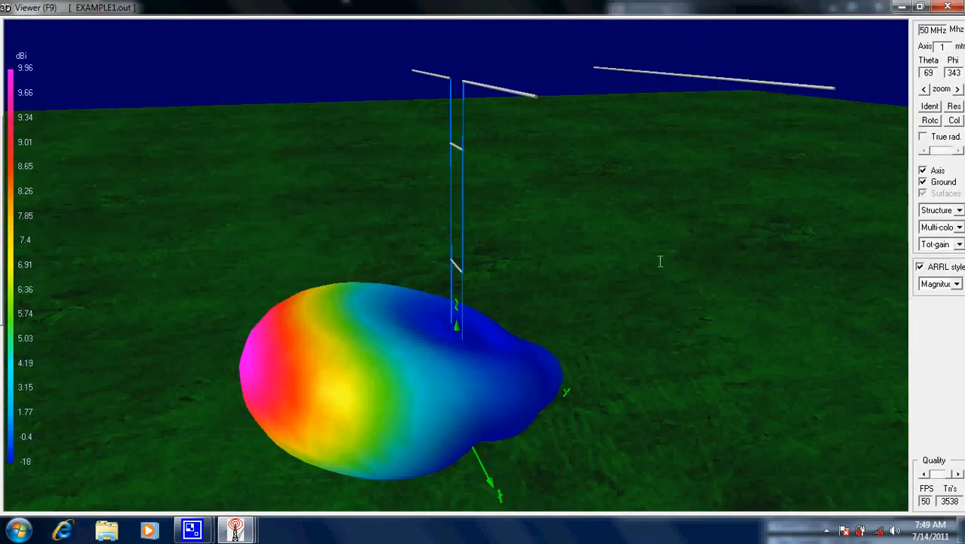
left_click_drag(657, 261, 648, 287)
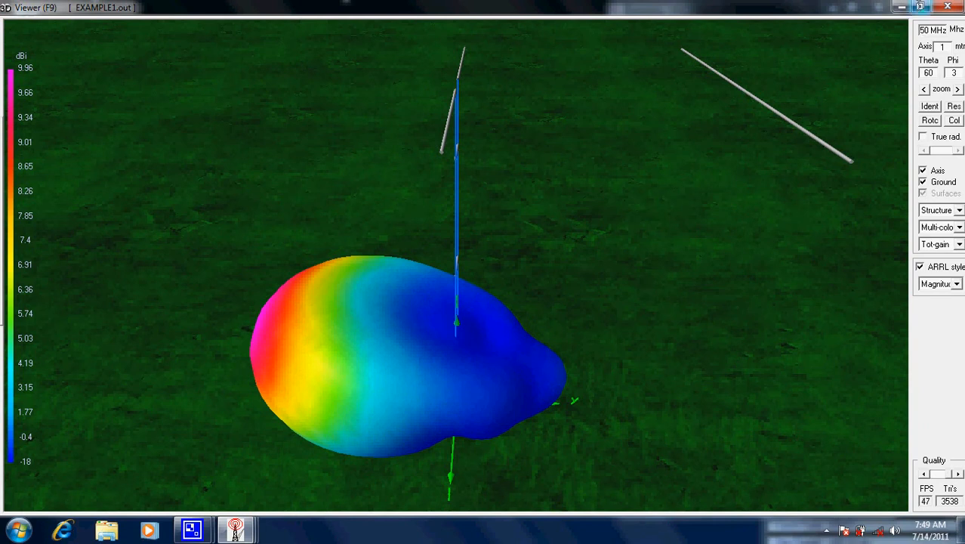
left_click(920, 7)
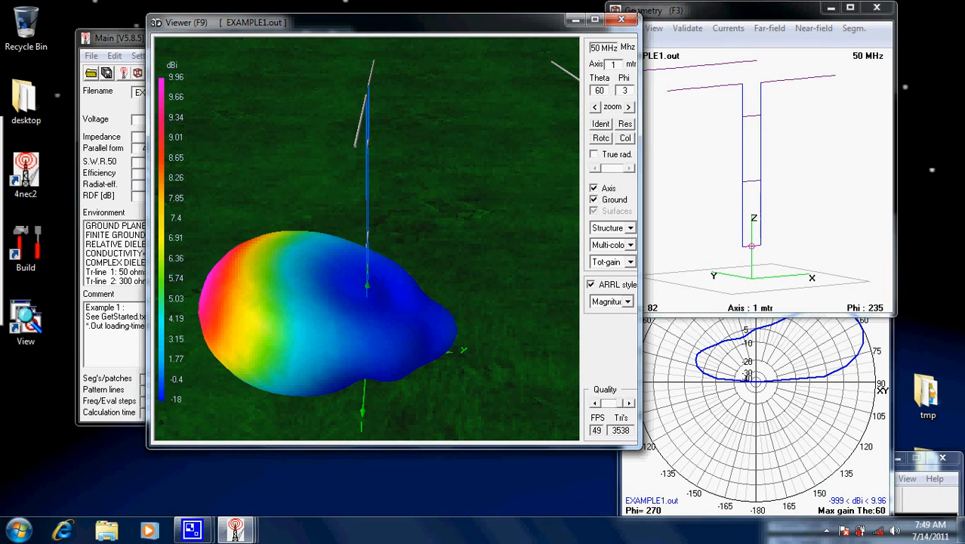
left_click(621, 19)
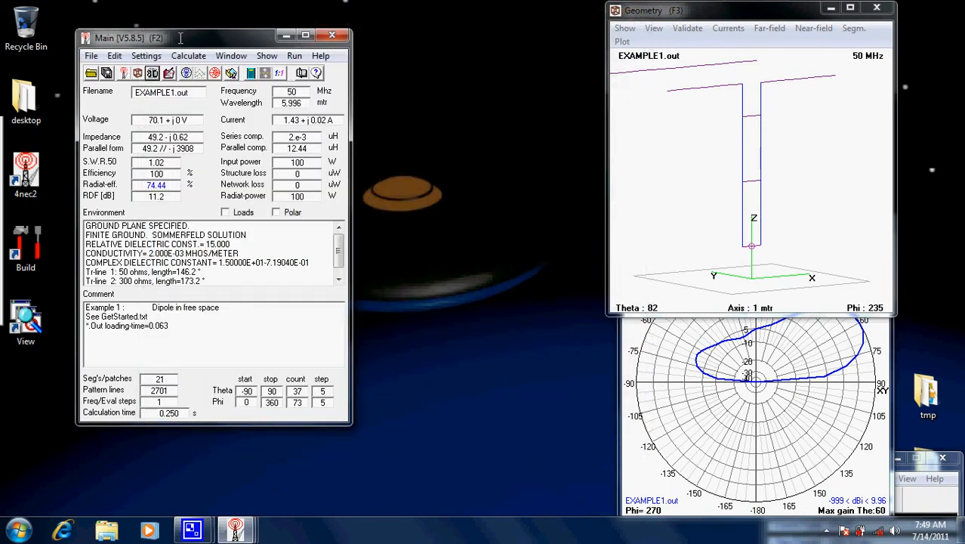